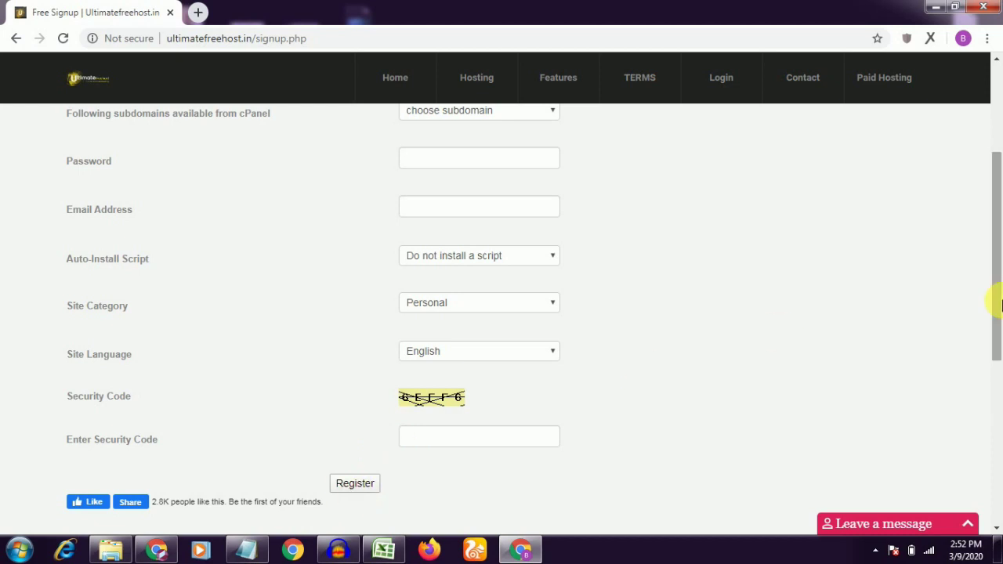
- Open the hosting Control Panel Login page and sign in with the account username and password
{"action": "left_click_drag", "start_coordinate": [999, 304], "coordinate": [999, 203]}
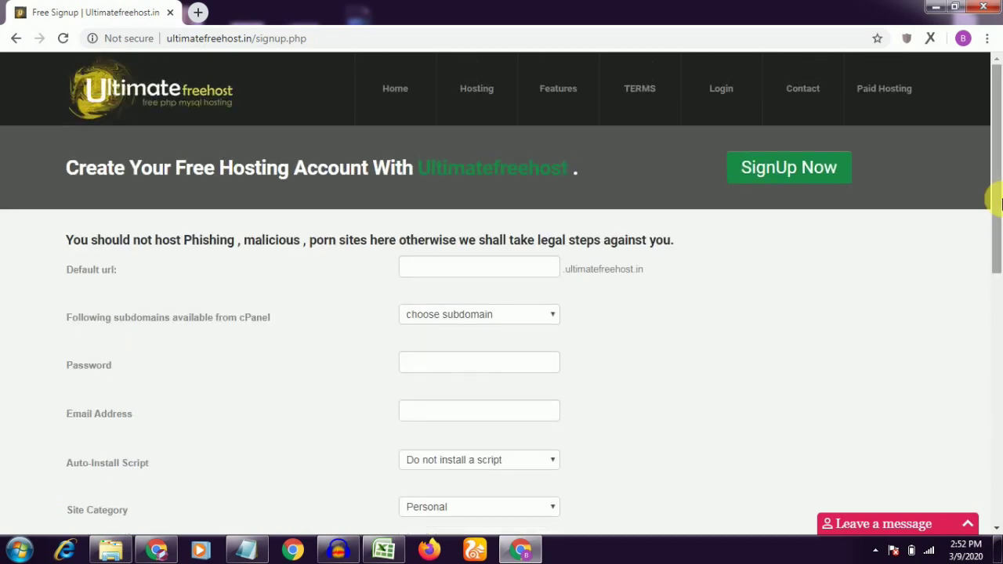
{"action": "mouse_move", "coordinate": [721, 102]}
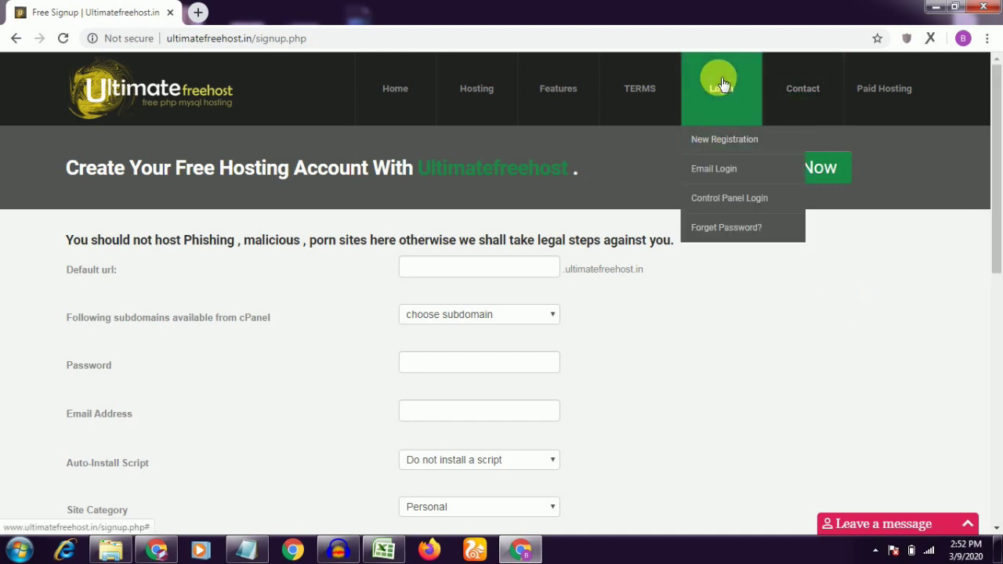
{"action": "left_click", "coordinate": [720, 202]}
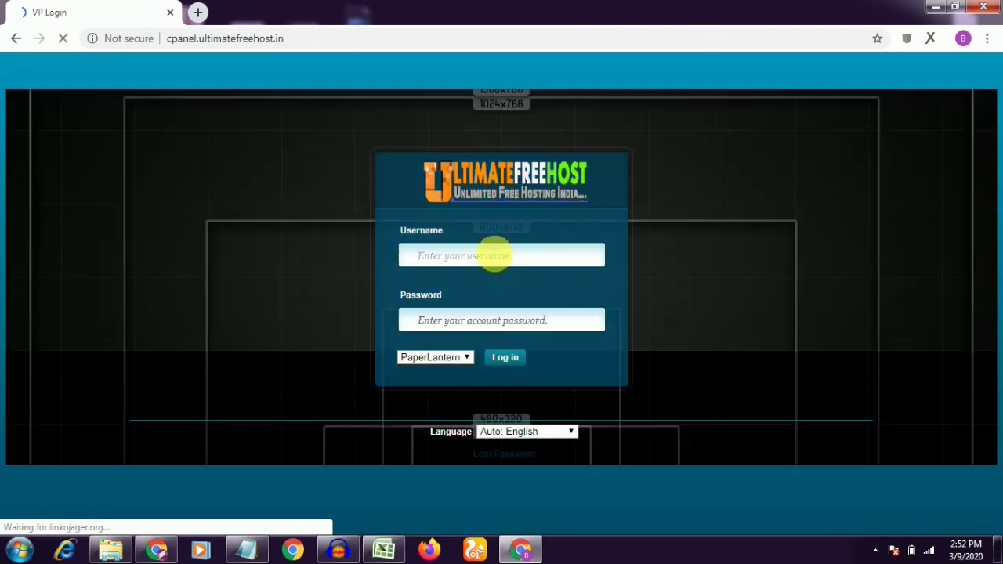
{"action": "left_click", "coordinate": [493, 256]}
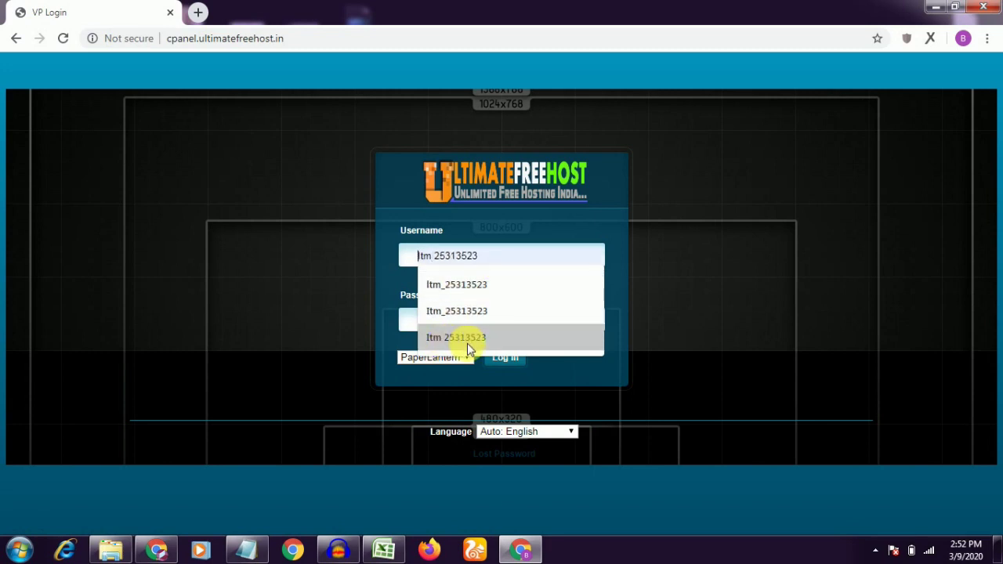
{"action": "left_click", "coordinate": [472, 295]}
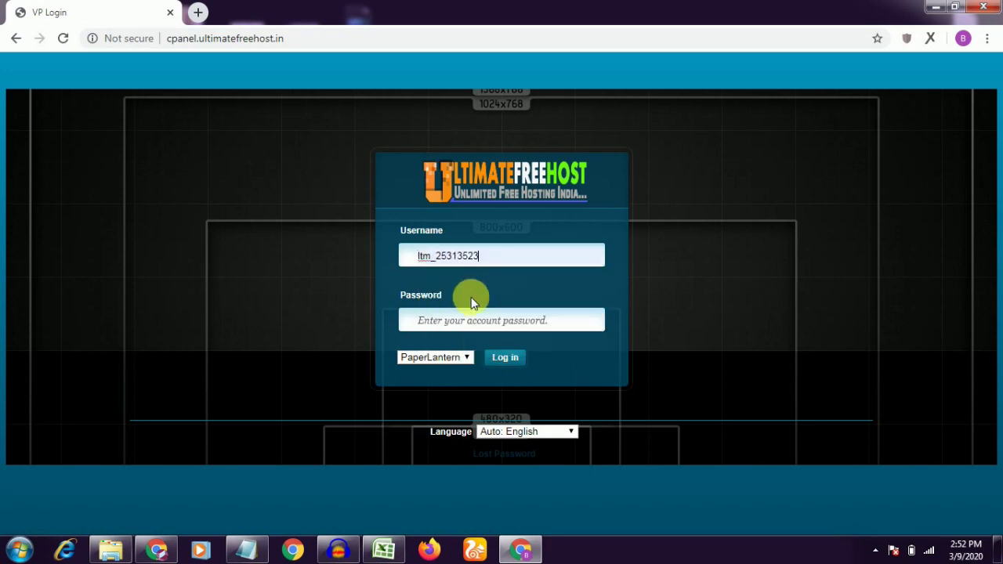
{"action": "left_click", "coordinate": [455, 329]}
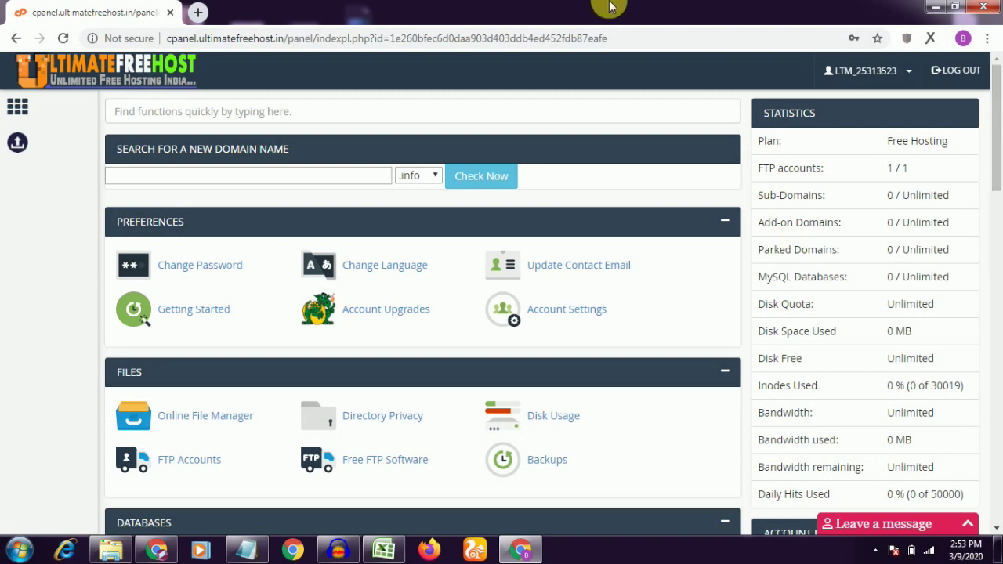
- Find GoDaddy in a new browser tab and open its sign-in page for registered users
{"action": "left_click", "coordinate": [200, 14]}
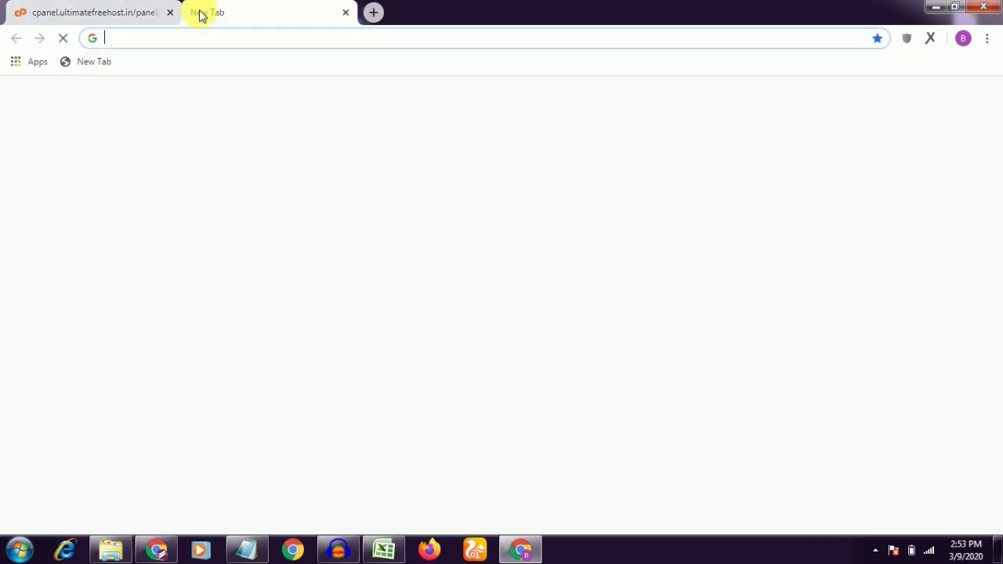
{"action": "type", "text": "godaddy"}
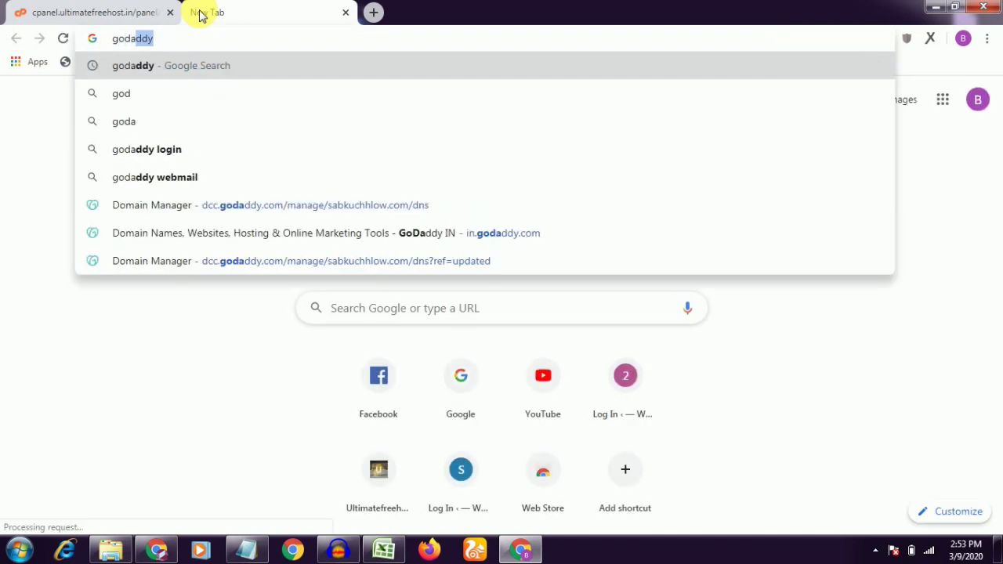
{"action": "key", "text": "Return"}
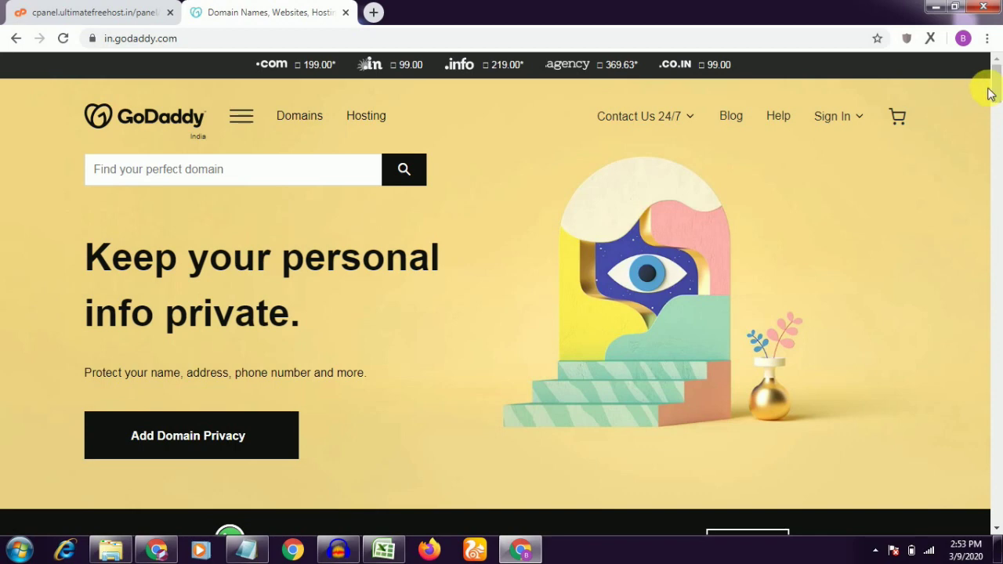
{"action": "left_click", "coordinate": [843, 117]}
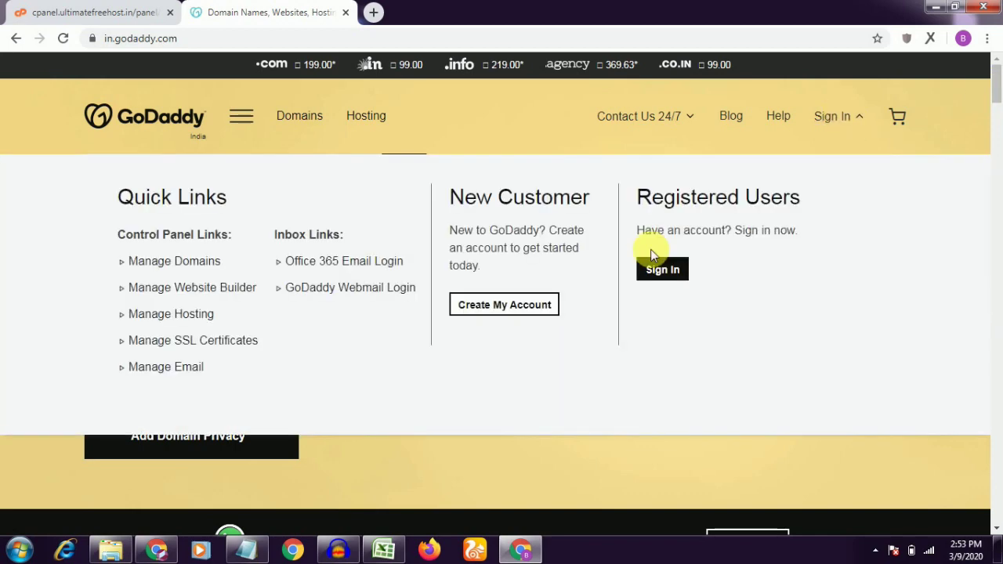
{"action": "left_click", "coordinate": [668, 276]}
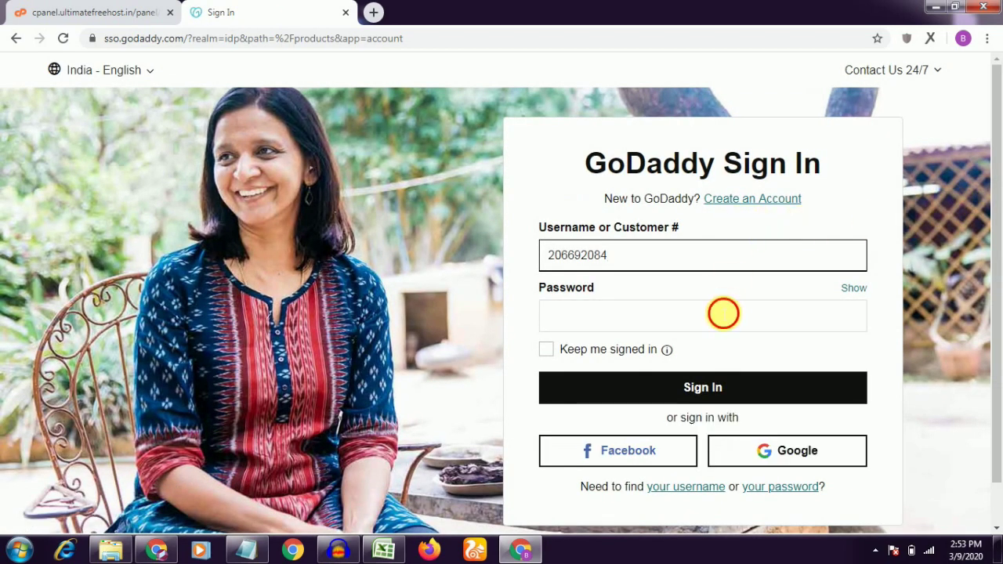
- Enter the account password and sign in to GoDaddy
{"action": "left_click", "coordinate": [639, 315]}
{"action": "type", "text": "*"}
{"action": "key", "text": "Caps_Lock"}
{"action": "type", "text": "*****"}
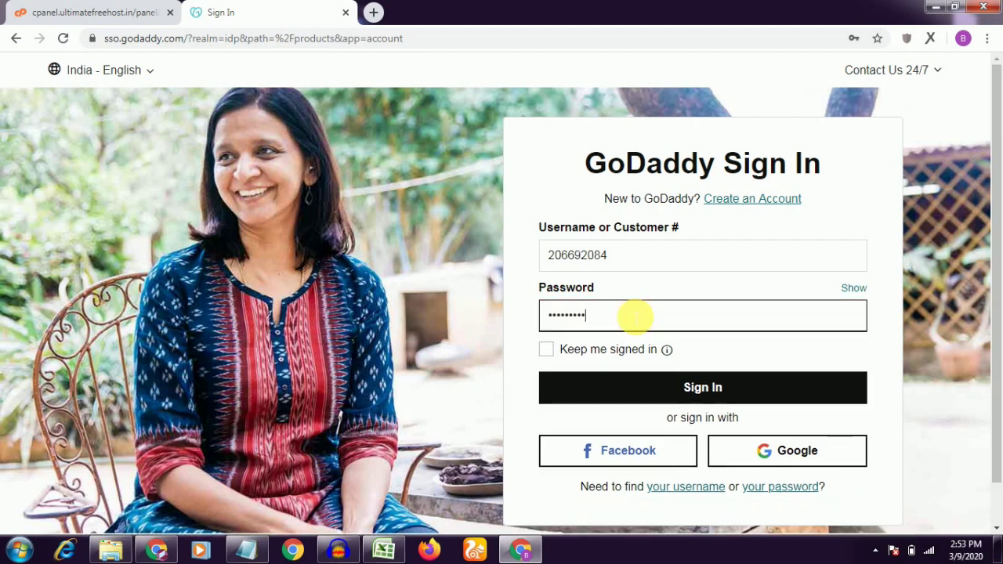
{"action": "key", "text": "Return"}
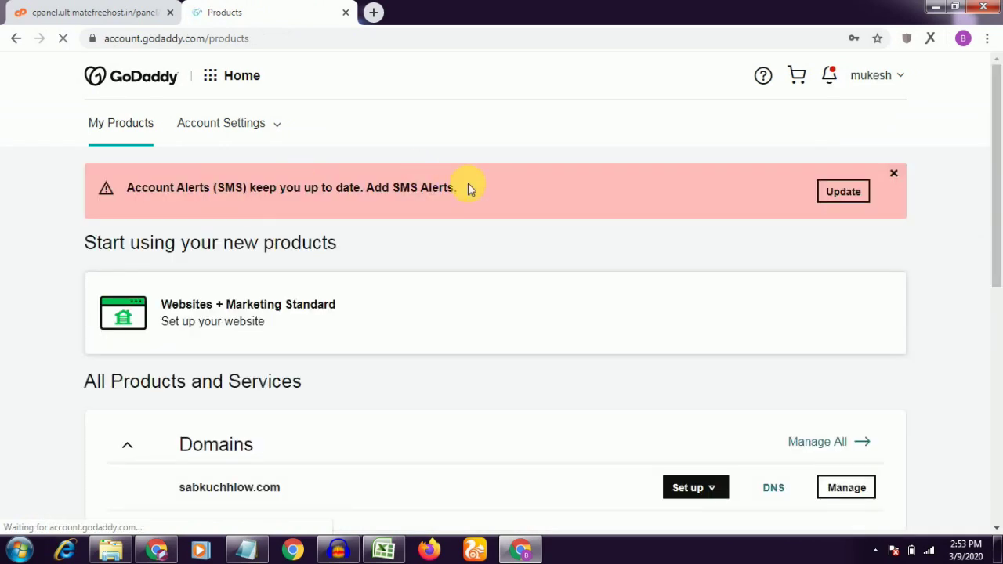
- Open the DNS management page for the sabkuchhlow.com domain from the product list
{"action": "scroll", "coordinate": [993, 231], "scroll_direction": "down", "scroll_amount": 2}
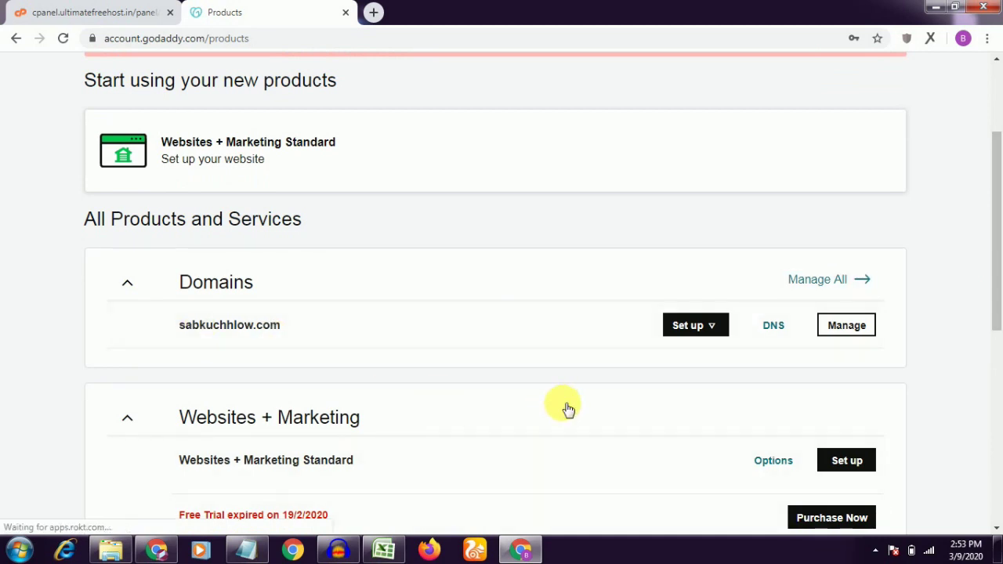
{"action": "scroll", "coordinate": [996, 250], "scroll_direction": "up", "scroll_amount": 2}
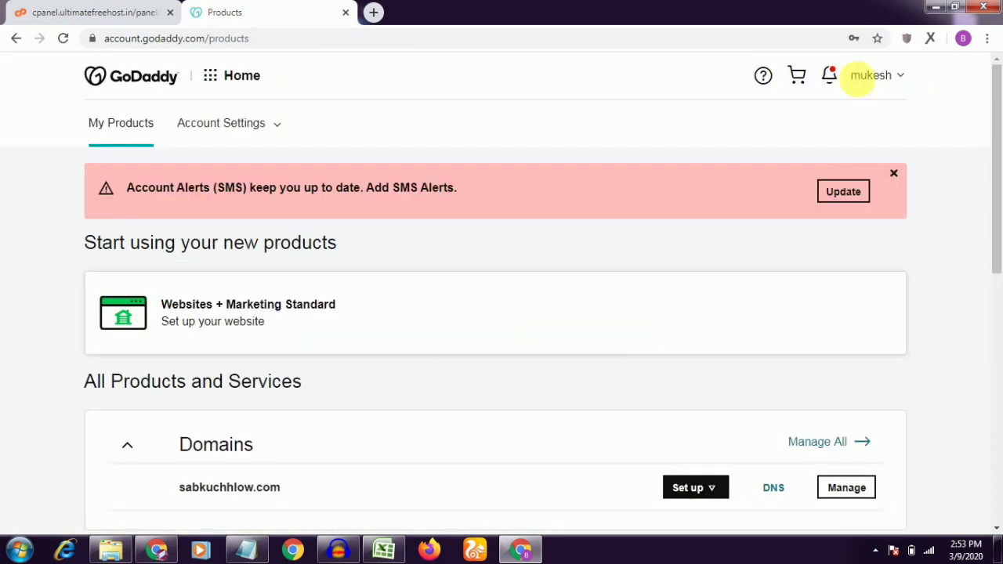
{"action": "left_click", "coordinate": [901, 78]}
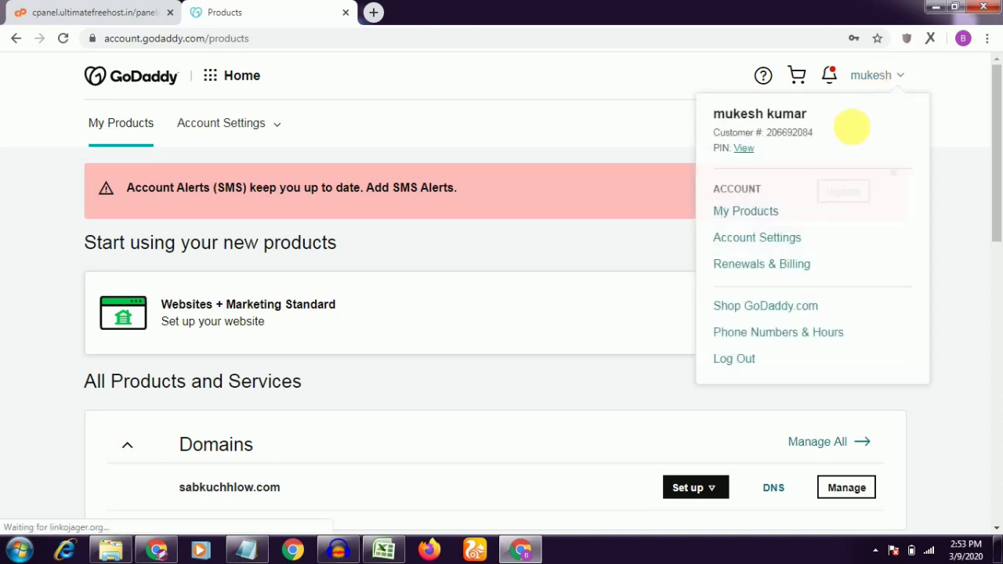
{"action": "left_click", "coordinate": [902, 74]}
{"action": "scroll", "coordinate": [992, 157], "scroll_direction": "down", "scroll_amount": 2}
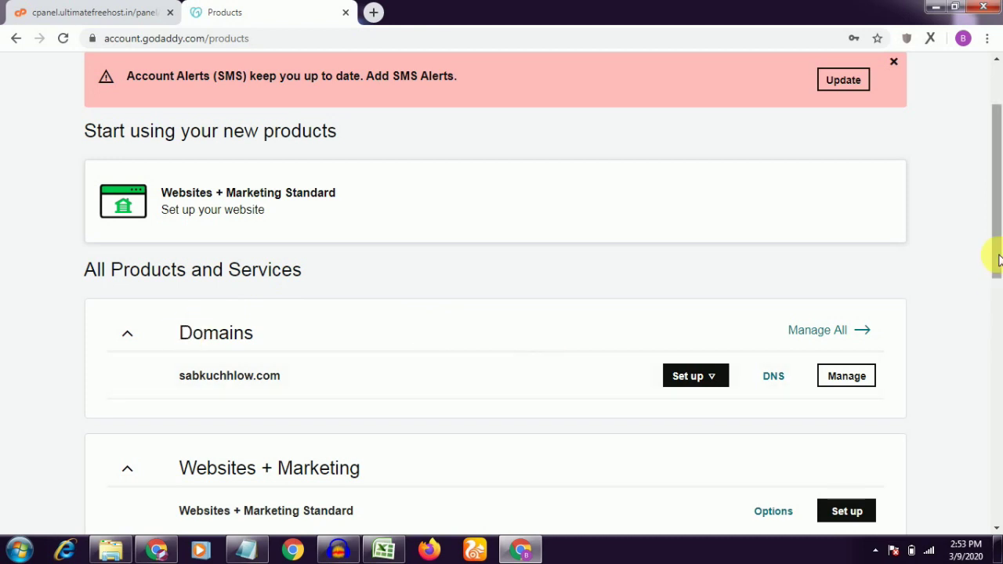
{"action": "scroll", "coordinate": [996, 266], "scroll_direction": "down", "scroll_amount": 1}
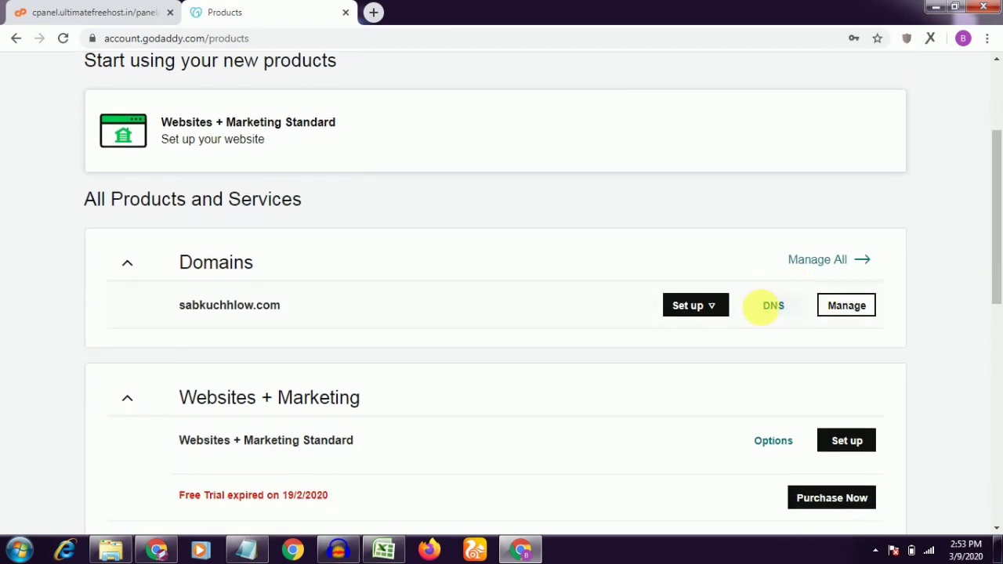
{"action": "left_click", "coordinate": [774, 308]}
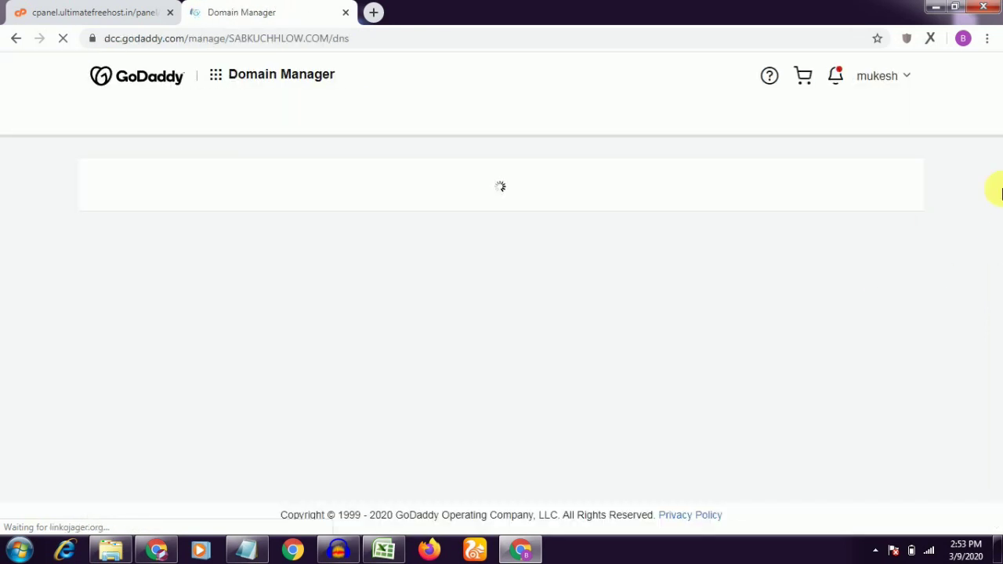
- Examine the Nameservers section on the DNS management page of sabkuchhlow.com
{"action": "left_click", "coordinate": [32, 11]}
{"action": "mouse_move", "coordinate": [997, 141]}
{"action": "left_mouse_down"}
{"action": "mouse_move", "coordinate": [996, 207]}
{"action": "mouse_move", "coordinate": [999, 138]}
{"action": "left_mouse_up"}
{"action": "left_click", "coordinate": [298, 12]}
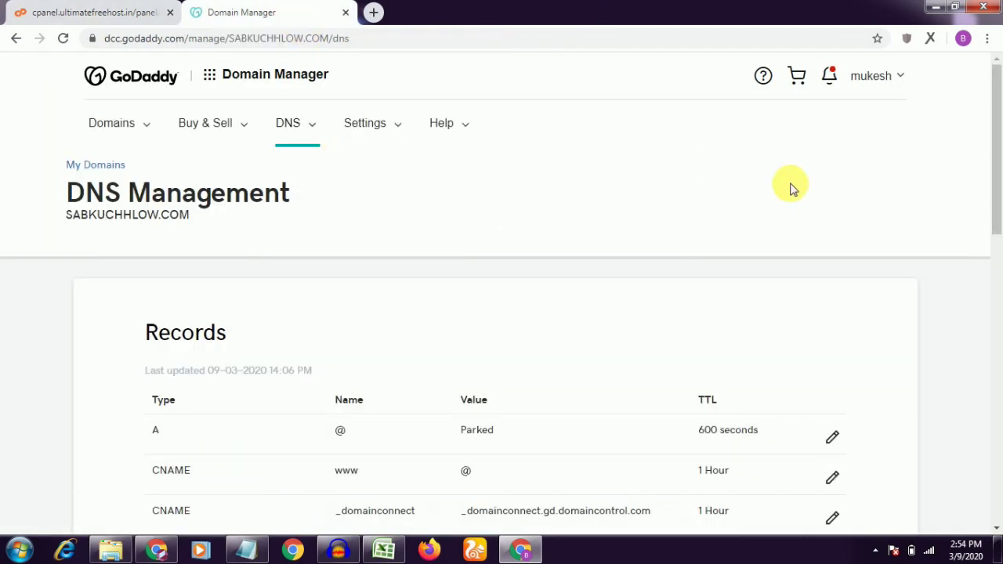
{"action": "left_click_drag", "start_coordinate": [997, 168], "coordinate": [996, 349]}
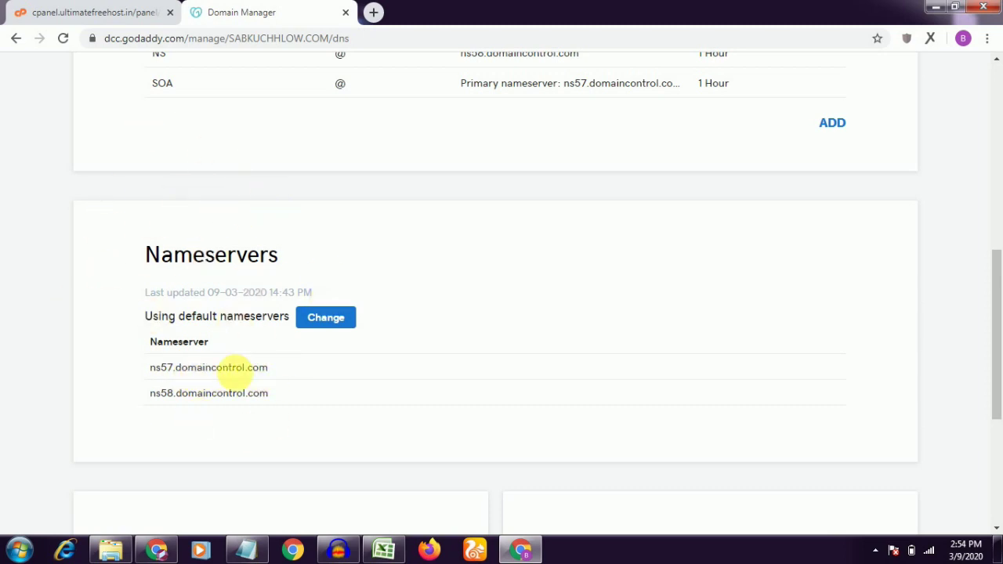
- Switch back to the hosting control panel and open Addon Domains
{"action": "left_click", "coordinate": [62, 11]}
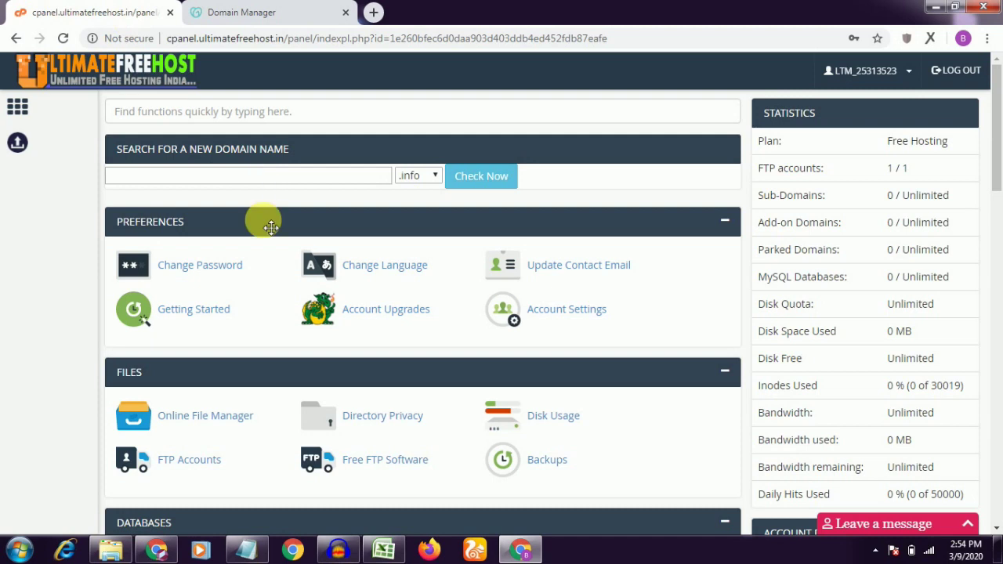
{"action": "left_click_drag", "start_coordinate": [1001, 148], "coordinate": [1002, 259]}
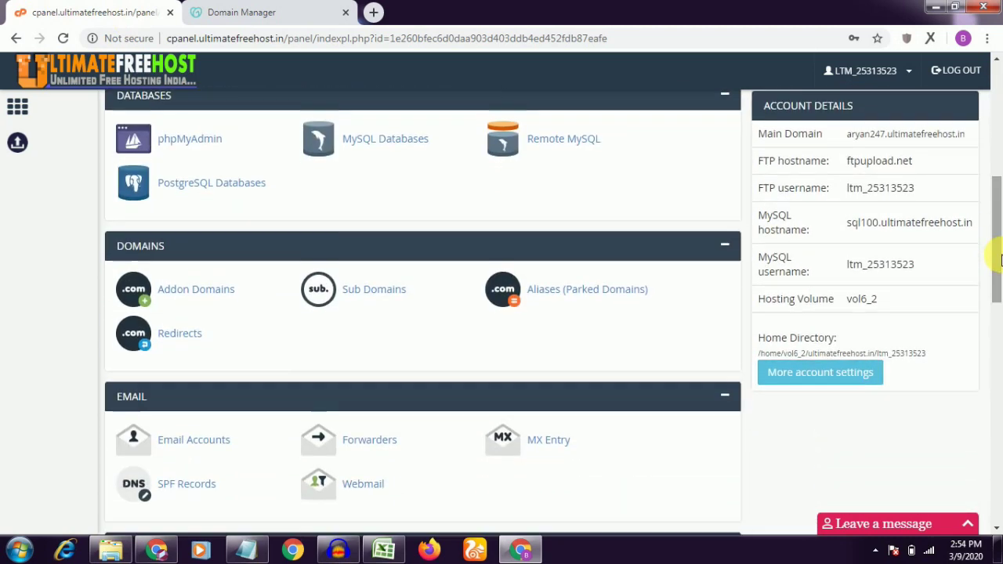
{"action": "left_click", "coordinate": [195, 291]}
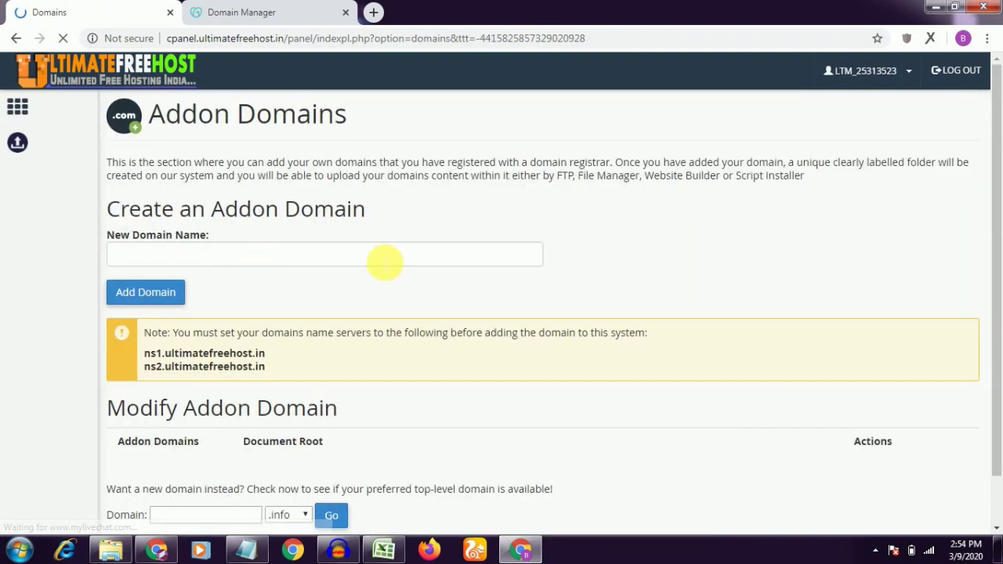
{"action": "left_click_drag", "start_coordinate": [993, 191], "coordinate": [1000, 247]}
- Submit the Create an Addon Domain form with the new domain name left blank
{"action": "left_click", "coordinate": [280, 201]}
{"action": "left_click", "coordinate": [323, 225]}
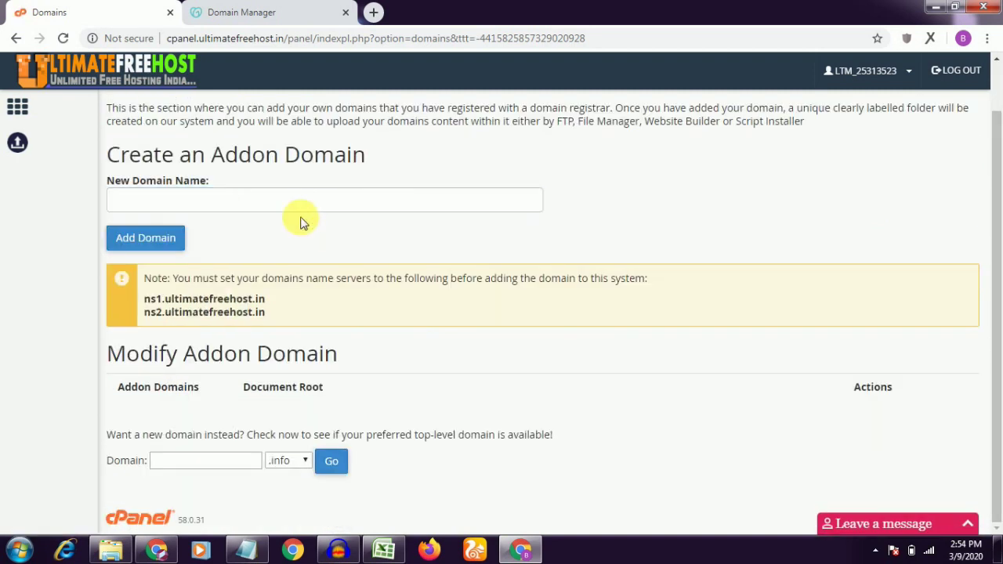
{"action": "left_click", "coordinate": [201, 209]}
{"action": "left_click", "coordinate": [180, 221]}
{"action": "left_click", "coordinate": [156, 237]}
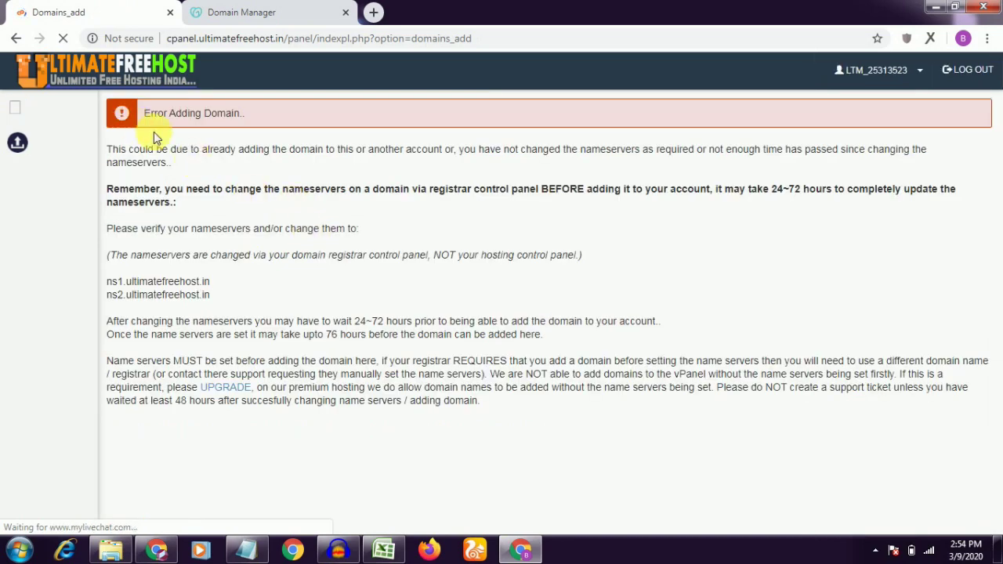
- Examine the error page, focusing on the two nameservers required for the domain
{"action": "left_click_drag", "start_coordinate": [143, 113], "coordinate": [237, 130]}
{"action": "left_click", "coordinate": [297, 129]}
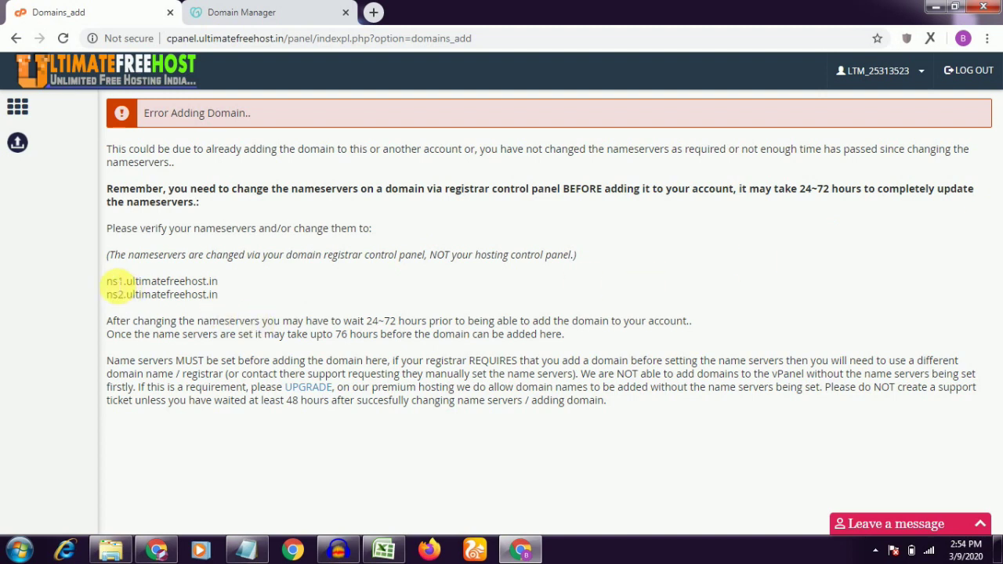
{"action": "left_click_drag", "start_coordinate": [114, 282], "coordinate": [210, 288]}
{"action": "left_click", "coordinate": [222, 288]}
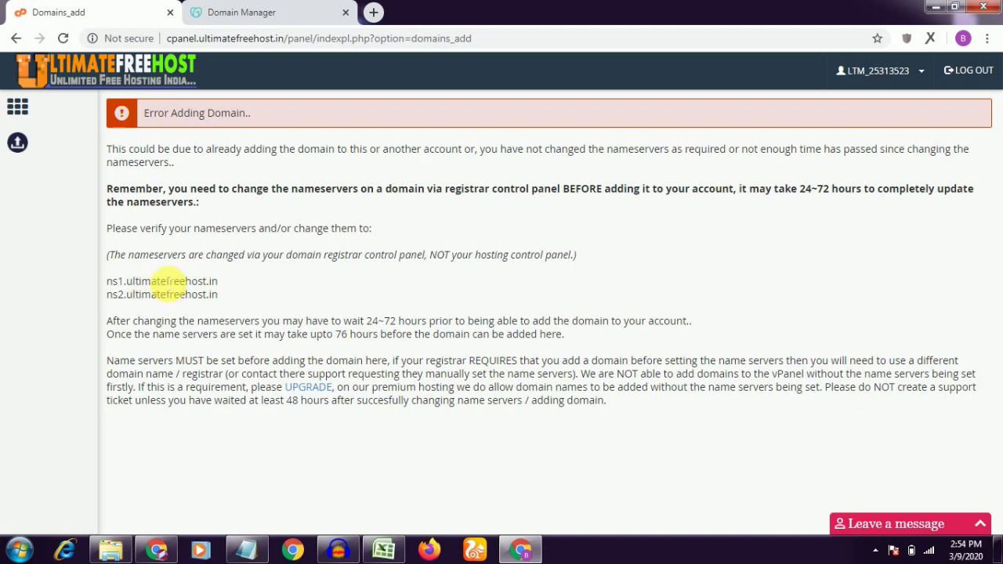
{"action": "left_click_drag", "start_coordinate": [110, 282], "coordinate": [216, 288]}
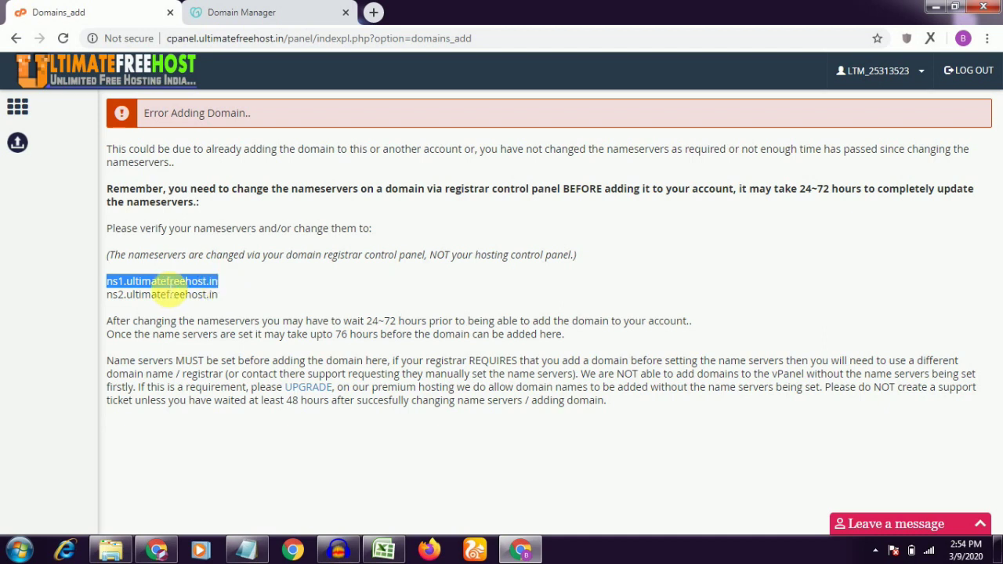
{"action": "left_click", "coordinate": [180, 286]}
{"action": "left_click_drag", "start_coordinate": [108, 282], "coordinate": [235, 299]}
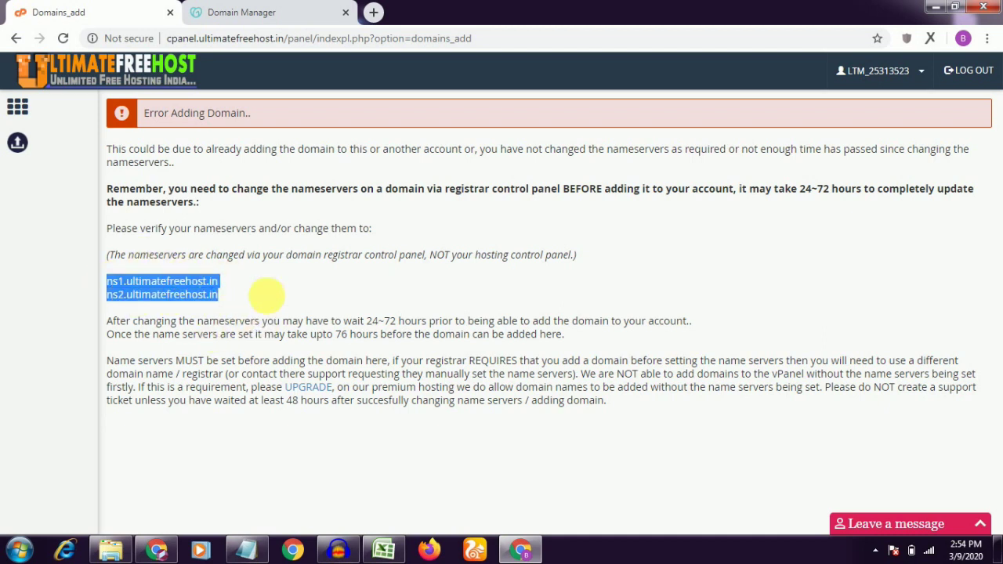
{"action": "left_click", "coordinate": [290, 287]}
- Copy the nameserver ns1.ultimatefreehost.in and open the nameserver change page for sabkuchhlow.com in GoDaddy
{"action": "left_click_drag", "start_coordinate": [107, 282], "coordinate": [221, 287]}
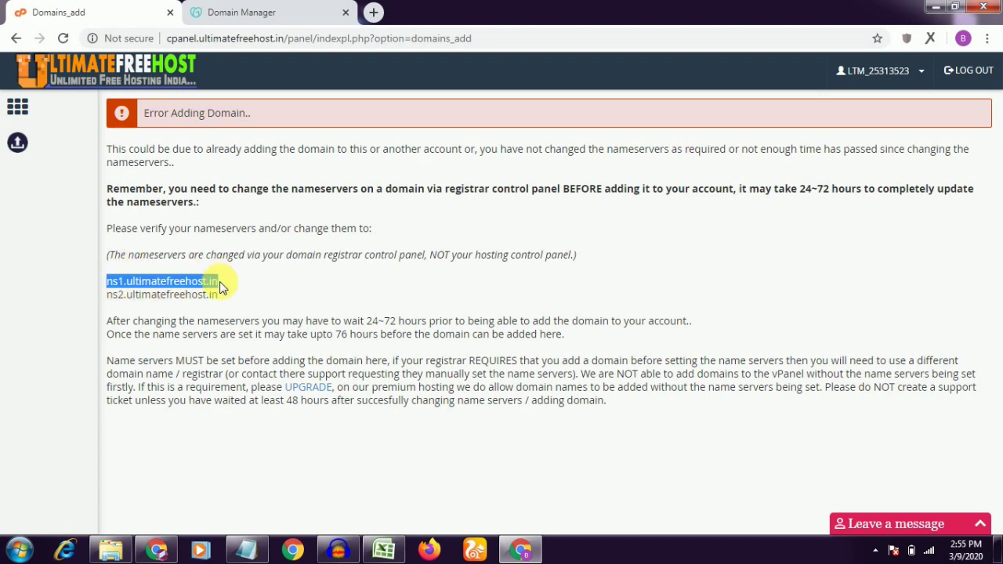
{"action": "left_click", "coordinate": [271, 11]}
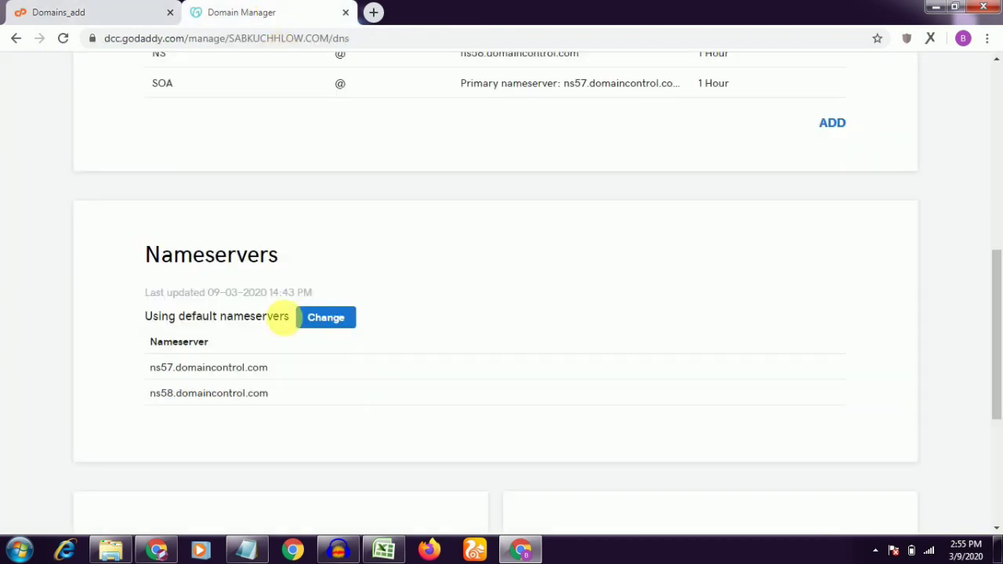
{"action": "left_click", "coordinate": [343, 326]}
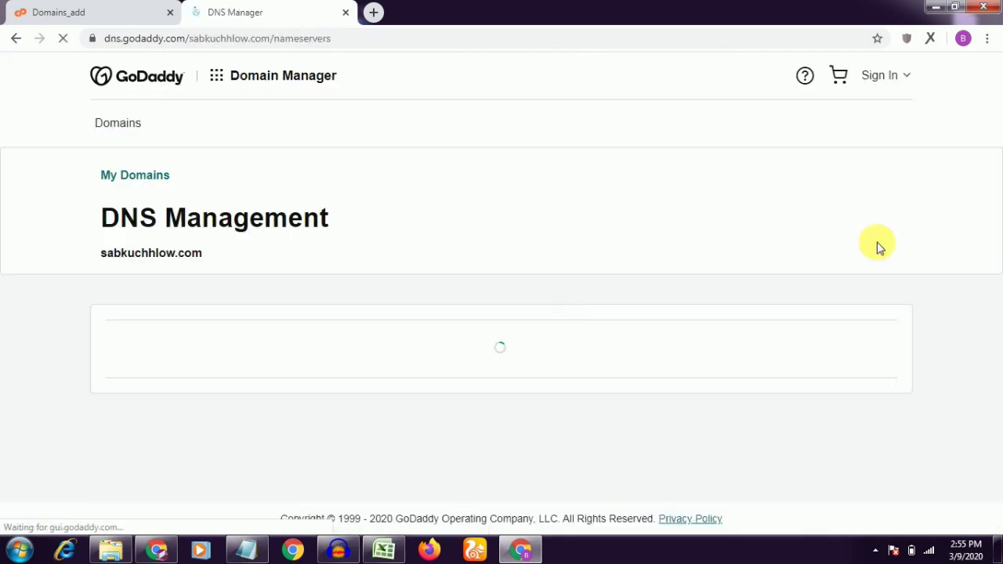
{"action": "scroll", "coordinate": [997, 304], "scroll_direction": "down", "scroll_amount": 1}
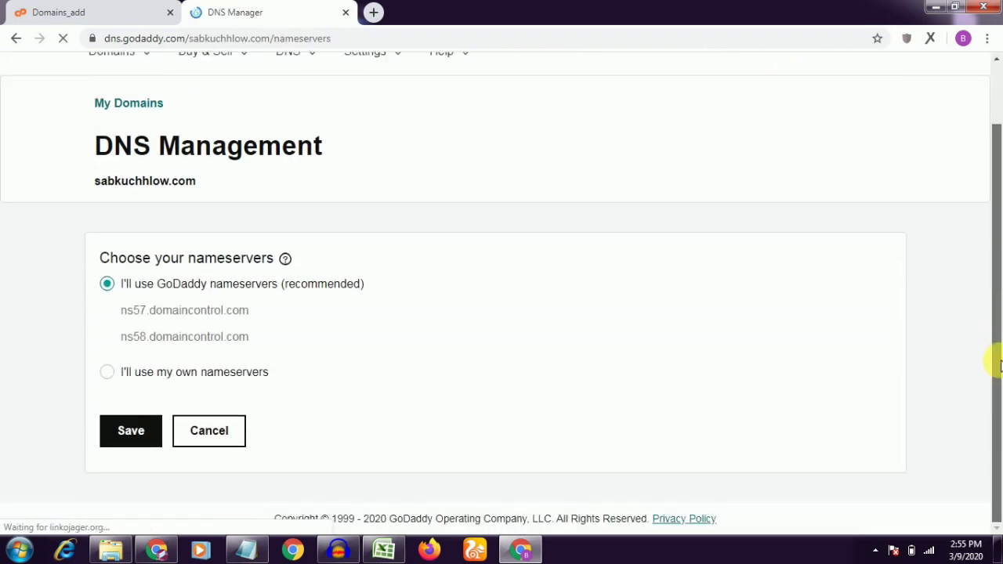
{"action": "left_click_drag", "start_coordinate": [994, 280], "coordinate": [995, 340]}
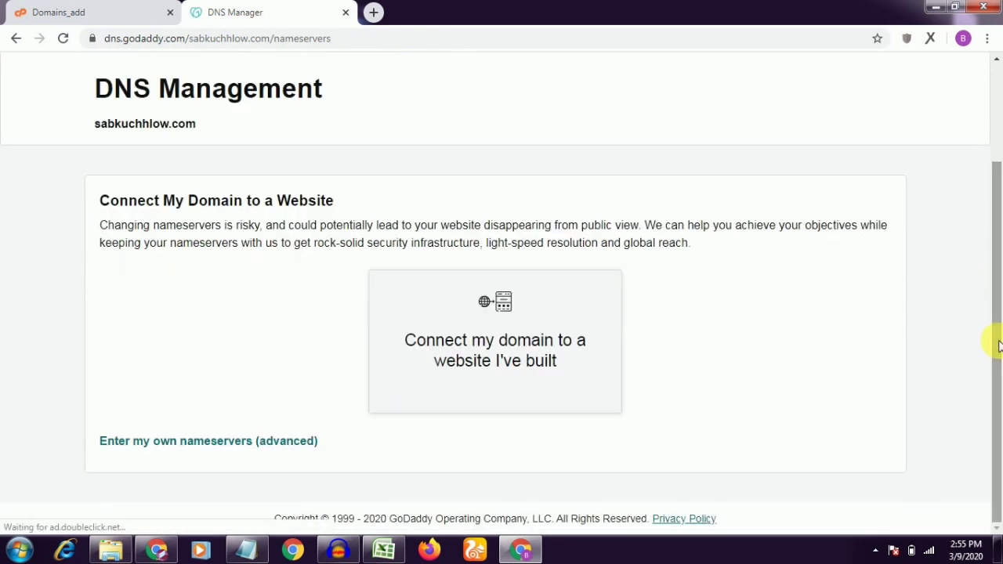
- Choose to enter custom nameservers for sabkuchhlow.com and fill in ns1.ultimatefreehost.in and ns2.ultimatefreehost.in, copying the second from the hosting panel
{"action": "left_click", "coordinate": [158, 444]}
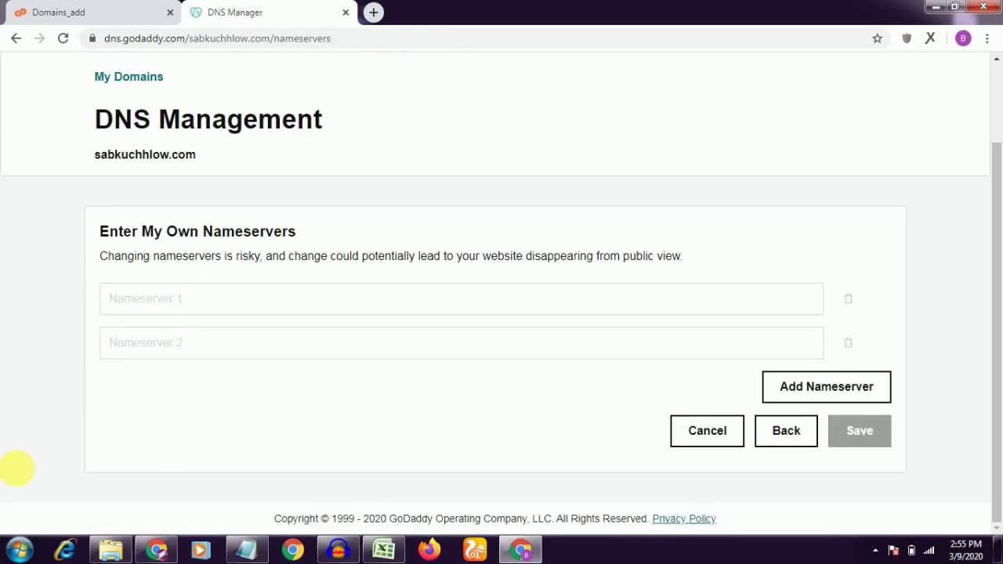
{"action": "left_click", "coordinate": [261, 312]}
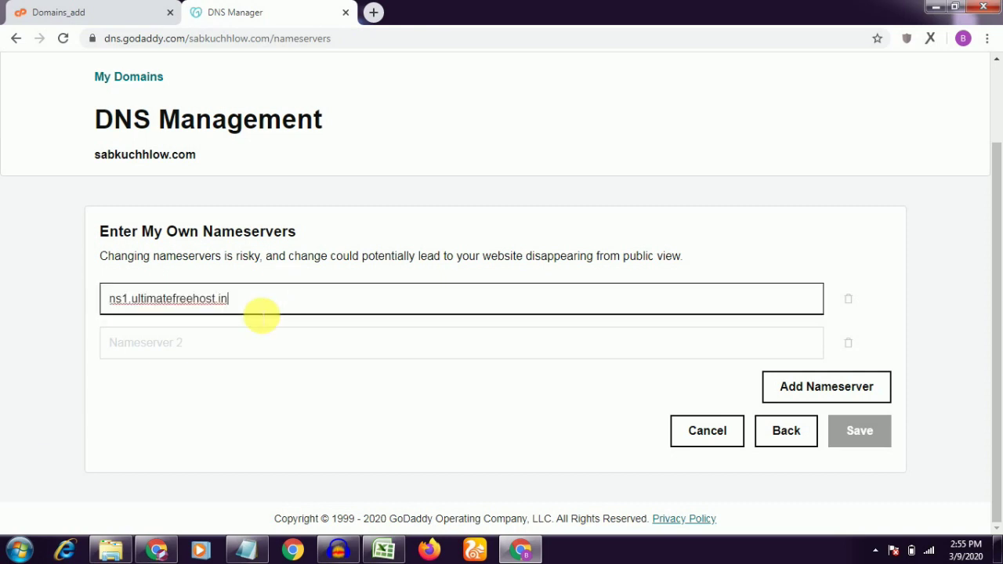
{"action": "left_click", "coordinate": [108, 10]}
{"action": "left_click", "coordinate": [196, 302]}
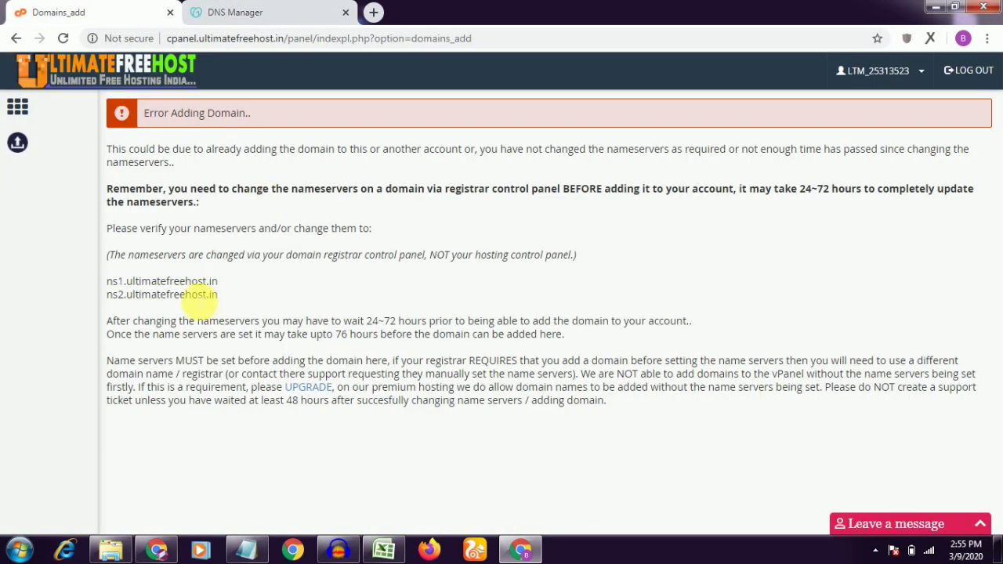
{"action": "left_click_drag", "start_coordinate": [182, 302], "coordinate": [119, 296]}
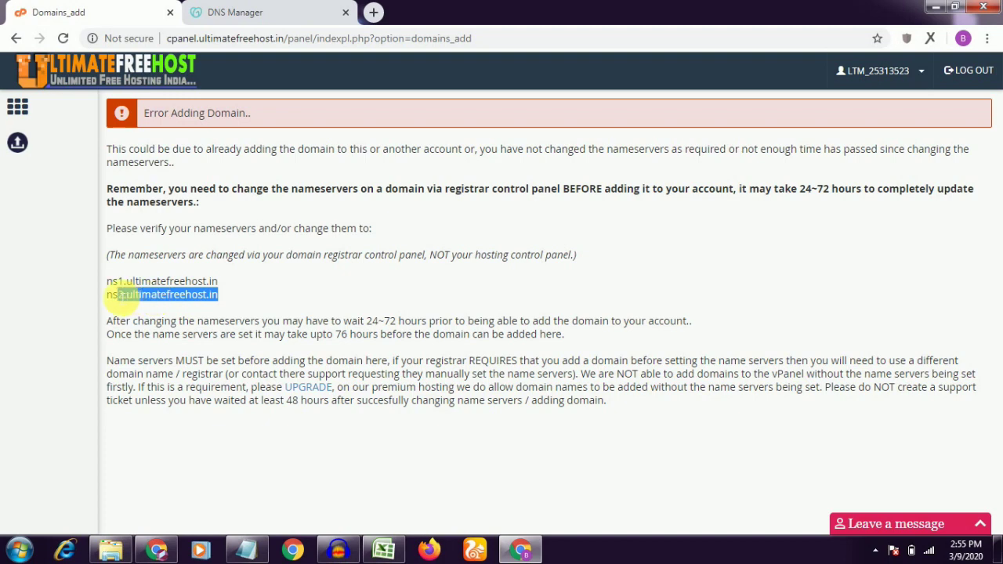
{"action": "left_click", "coordinate": [236, 12]}
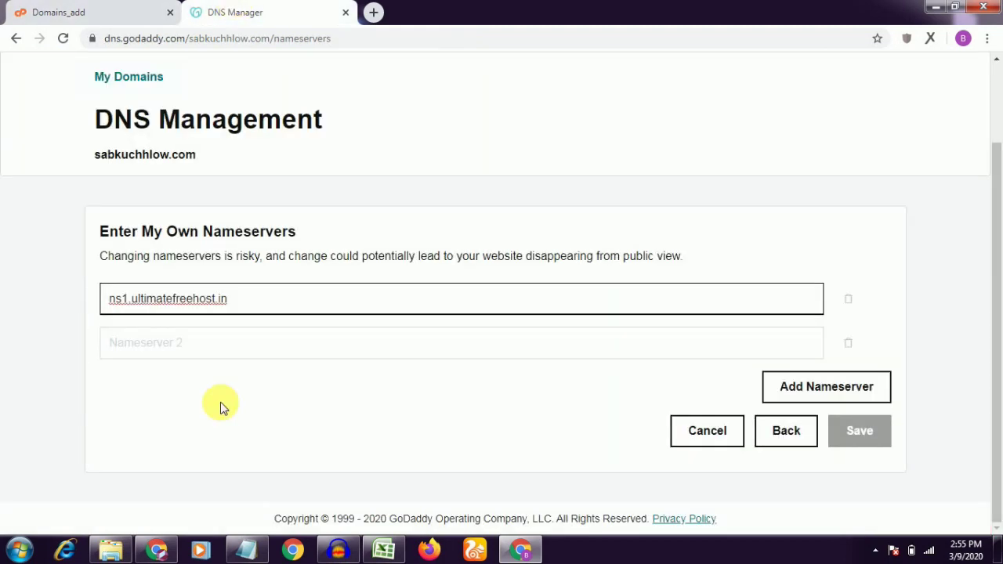
{"action": "left_click", "coordinate": [267, 354]}
{"action": "type", "text": "ns2.ultimatefreehost.in"}
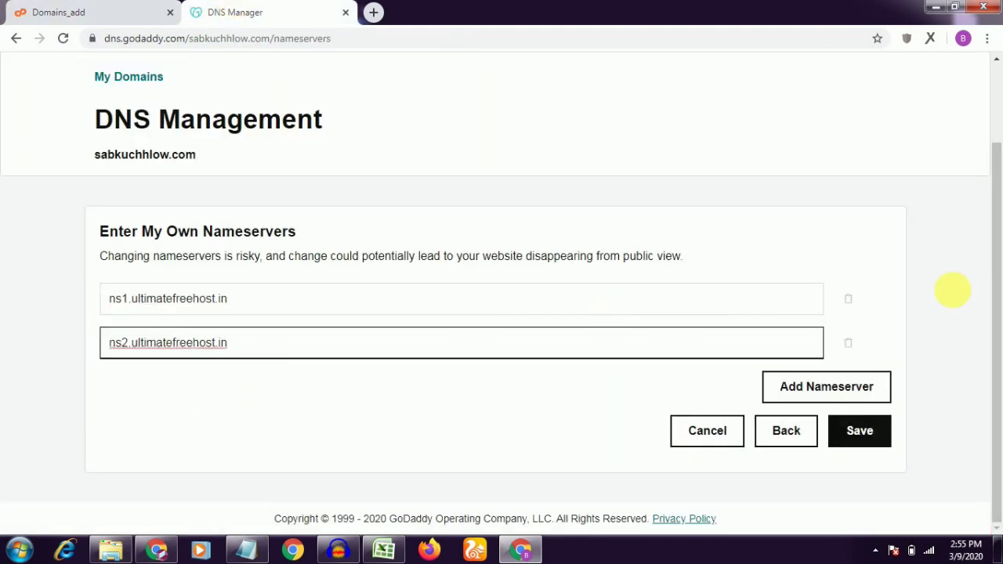
- Try adding and removing an extra nameserver row, and add blank rows up to Nameserver 5
{"action": "left_click", "coordinate": [799, 400]}
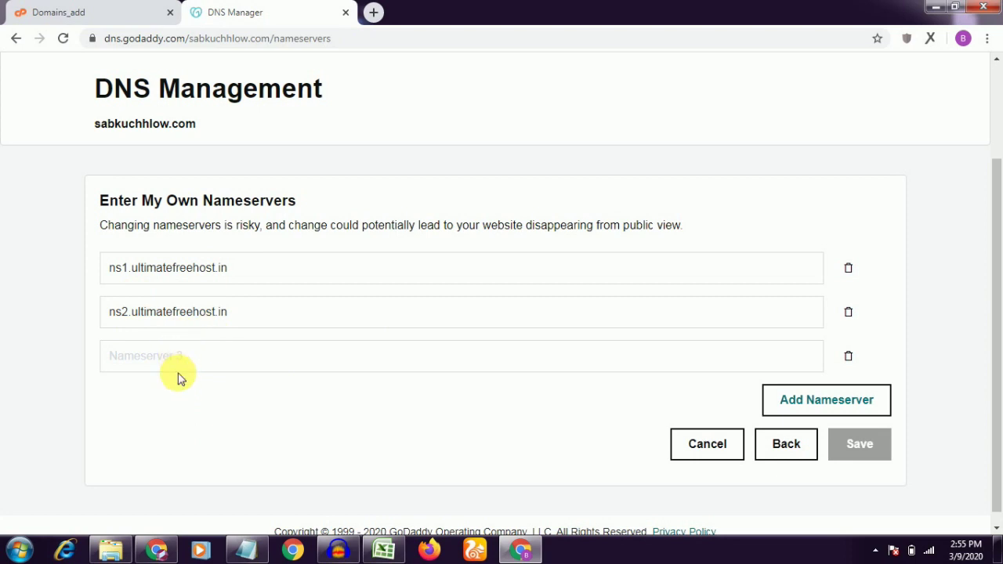
{"action": "left_click", "coordinate": [848, 357]}
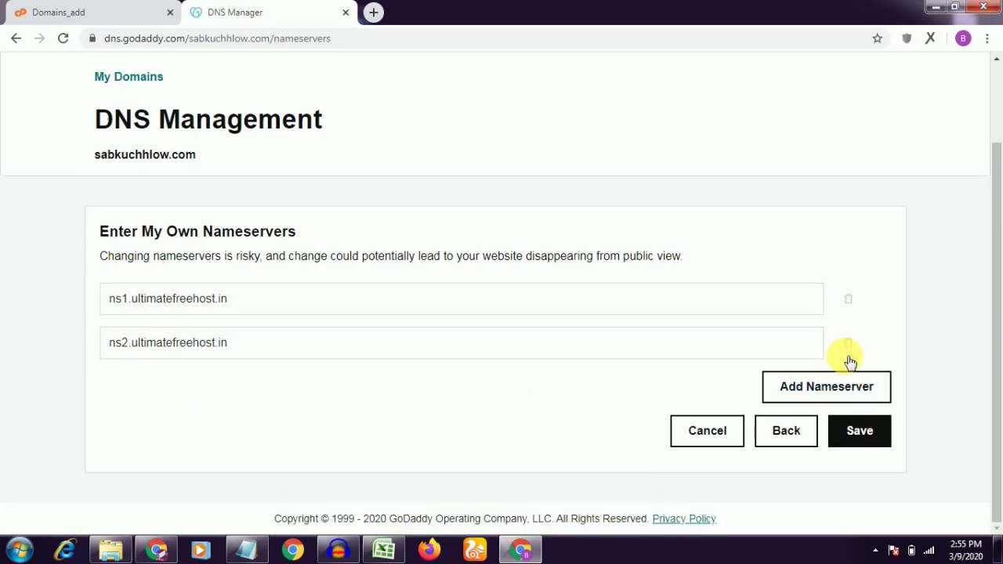
{"action": "left_click", "coordinate": [846, 400]}
{"action": "left_click", "coordinate": [846, 400]}
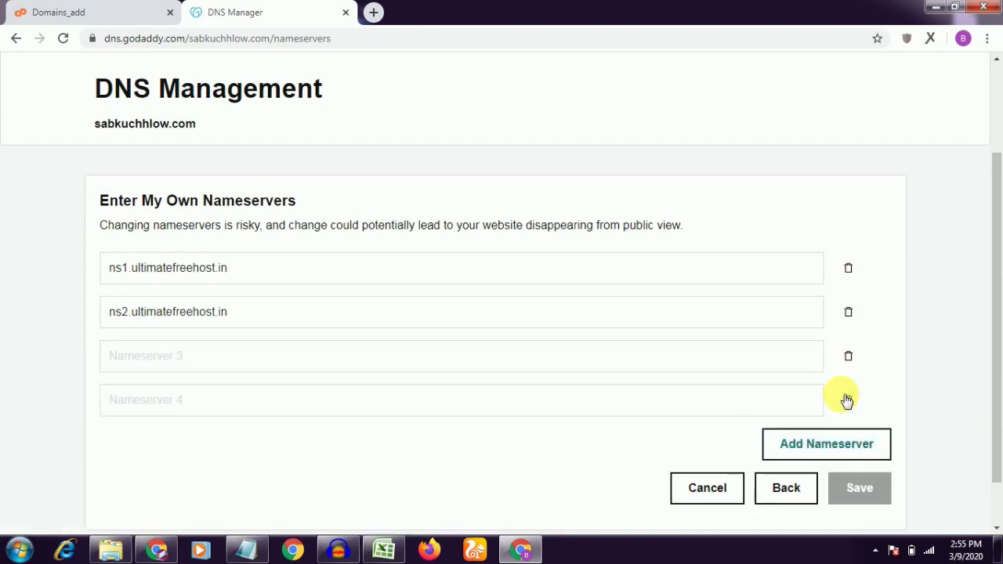
{"action": "left_click", "coordinate": [837, 443]}
{"action": "scroll", "coordinate": [960, 365], "scroll_direction": "down", "scroll_amount": 1}
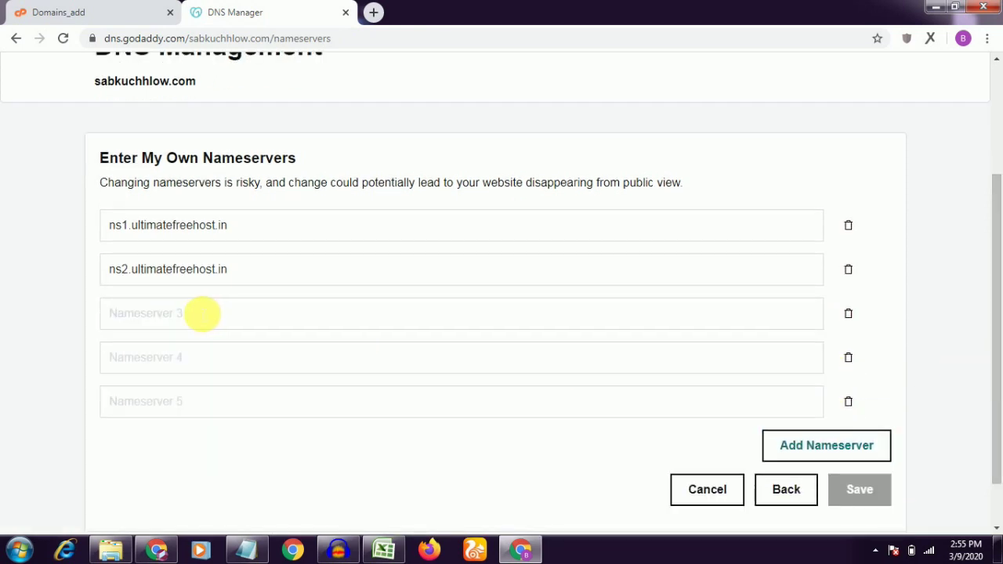
{"action": "left_click", "coordinate": [185, 318]}
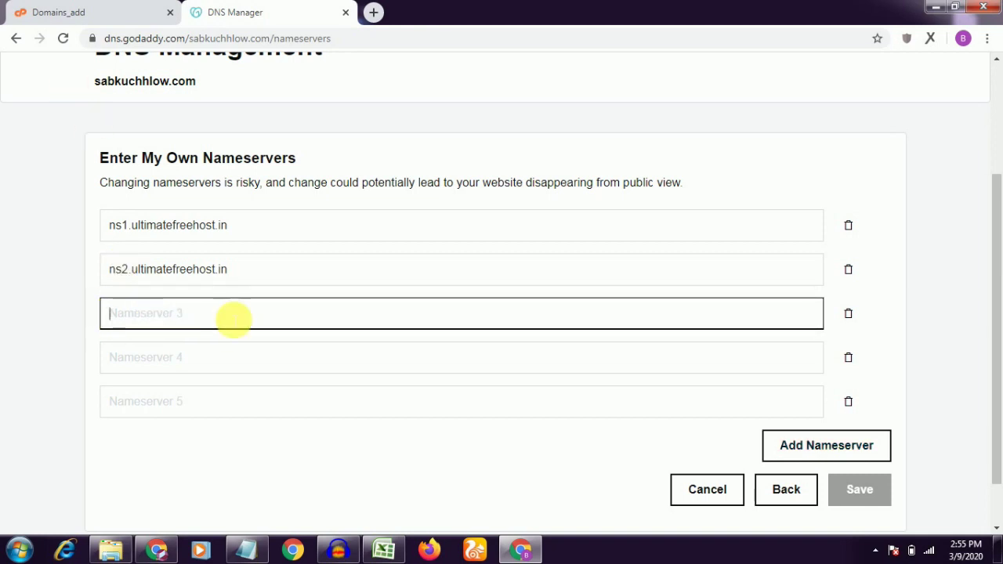
- Recheck the nameservers required by the hosting panel and delete the extra rows and the ns2.ultimatefreehost.in entry in GoDaddy
{"action": "left_click", "coordinate": [105, 7]}
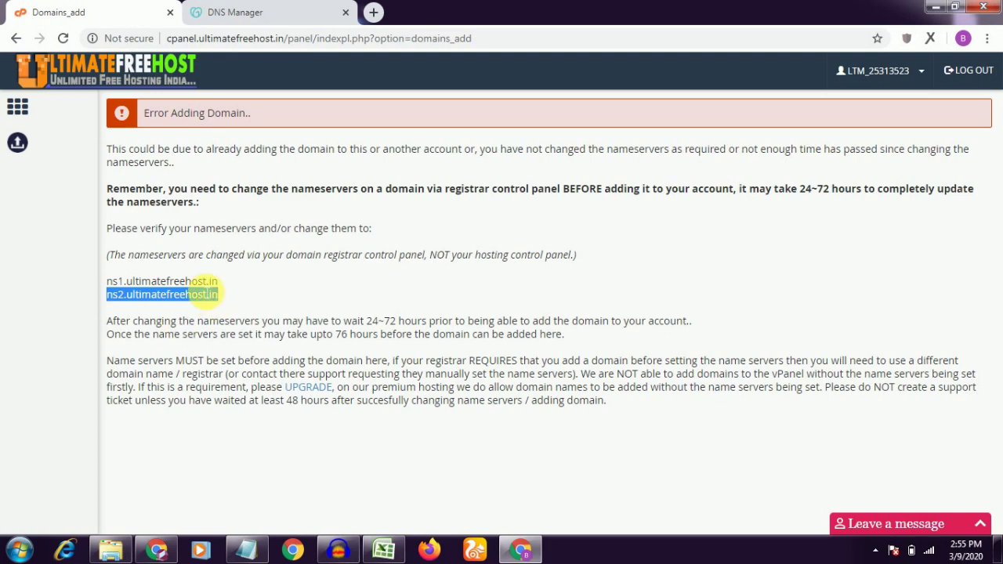
{"action": "left_click", "coordinate": [468, 286]}
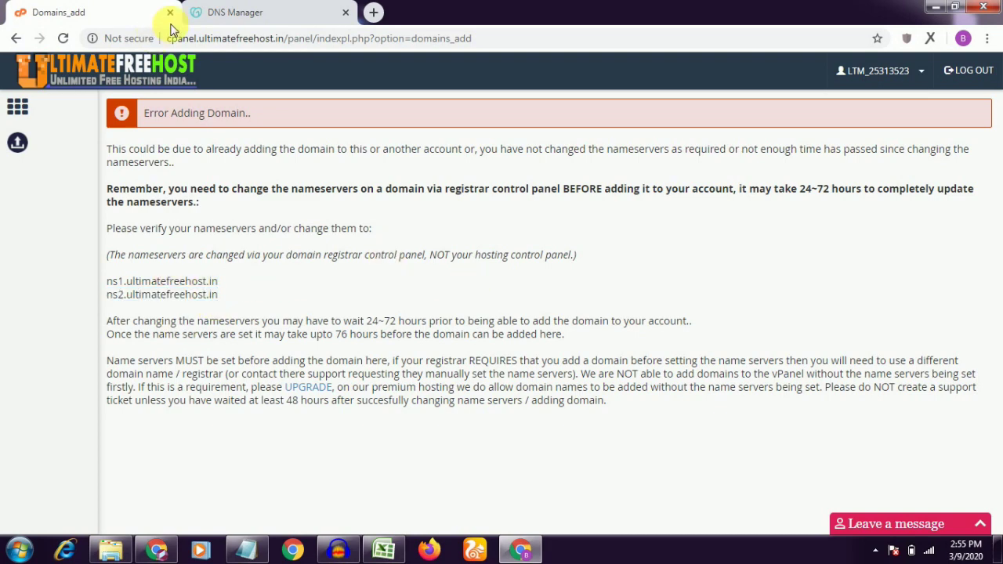
{"action": "left_click", "coordinate": [233, 12]}
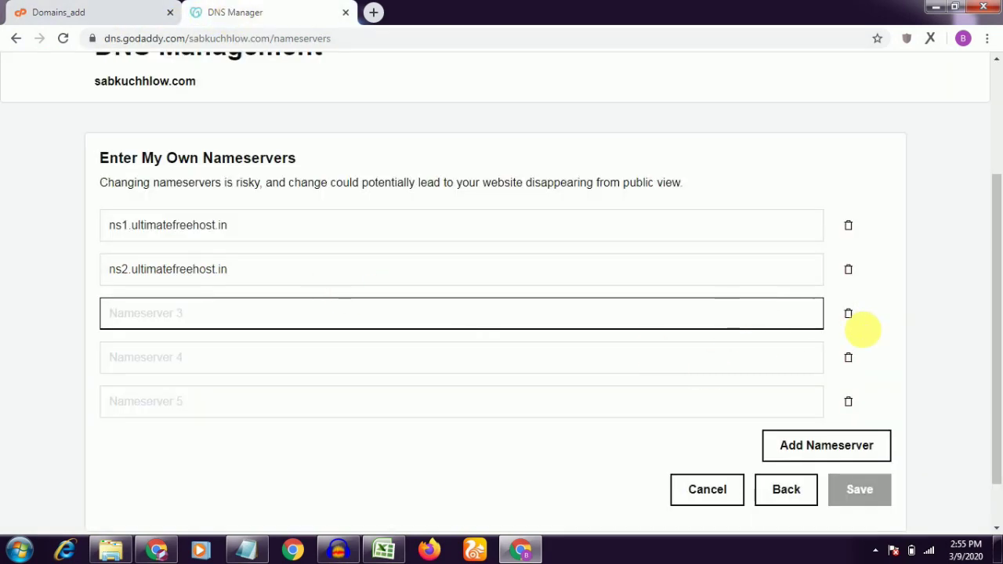
{"action": "left_click", "coordinate": [849, 314]}
{"action": "left_click", "coordinate": [852, 359]}
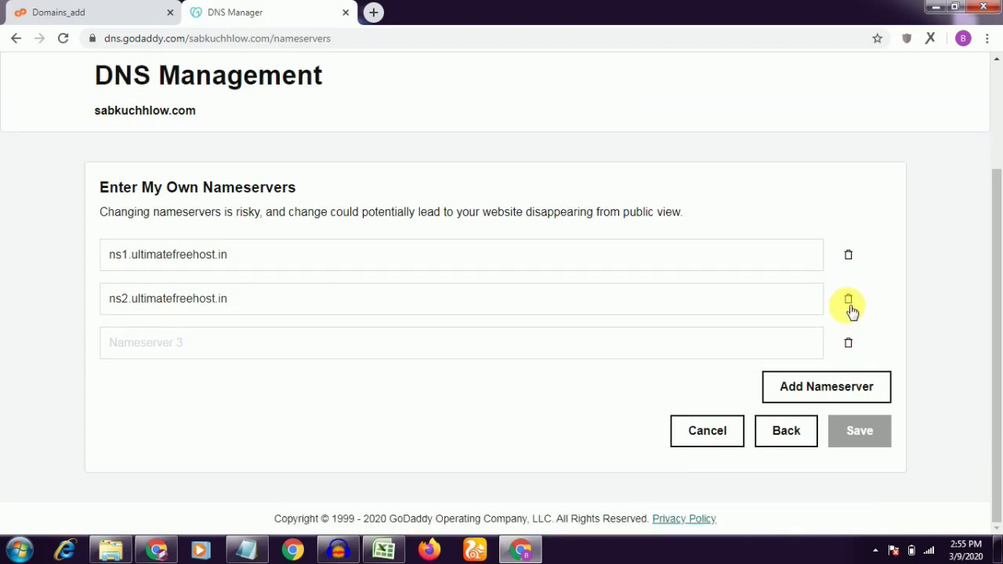
{"action": "left_click", "coordinate": [851, 308]}
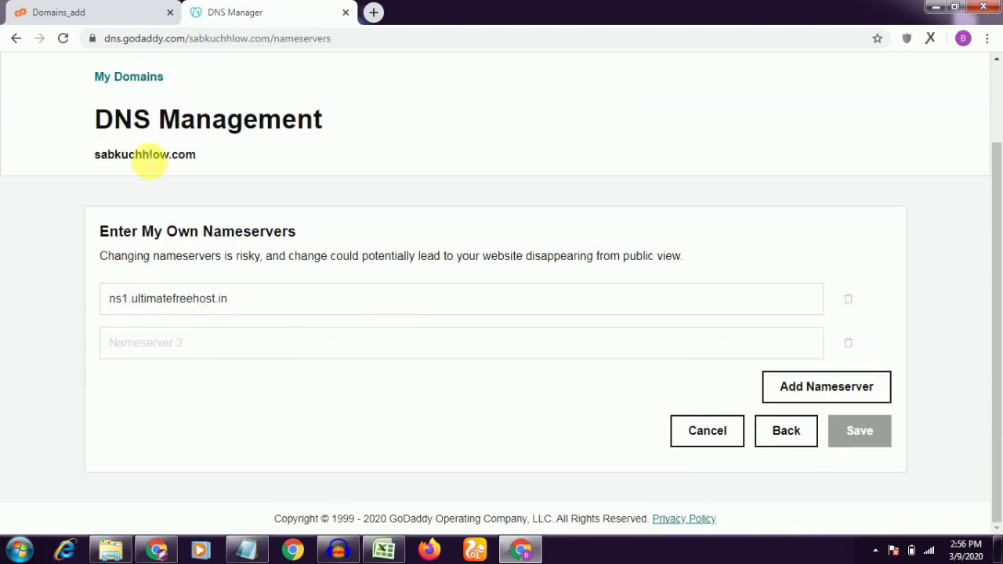
- Copy ns2.ultimatefreehost.in from the hosting panel's error page and enter it as Nameserver 2 in GoDaddy
{"action": "left_click", "coordinate": [79, 9]}
{"action": "left_click_drag", "start_coordinate": [217, 302], "coordinate": [117, 295]}
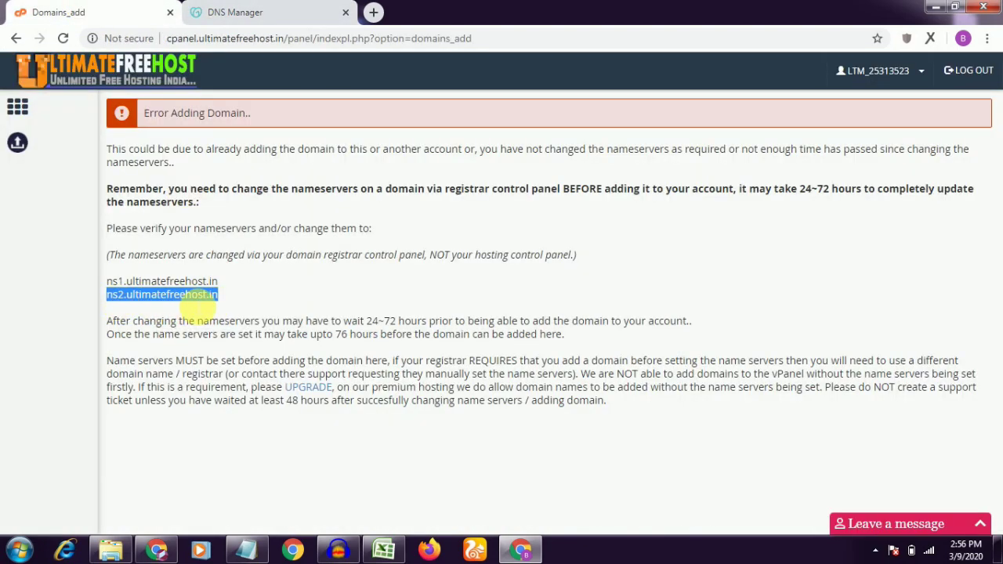
{"action": "left_click", "coordinate": [239, 9]}
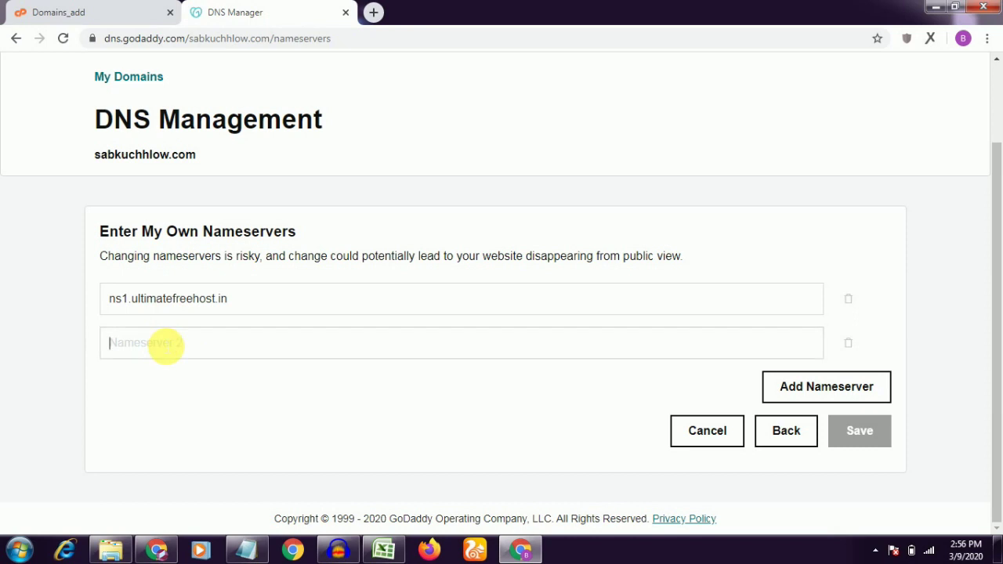
{"action": "type", "text": "ns2.ultimatefreehost.in"}
{"action": "left_click", "coordinate": [217, 390]}
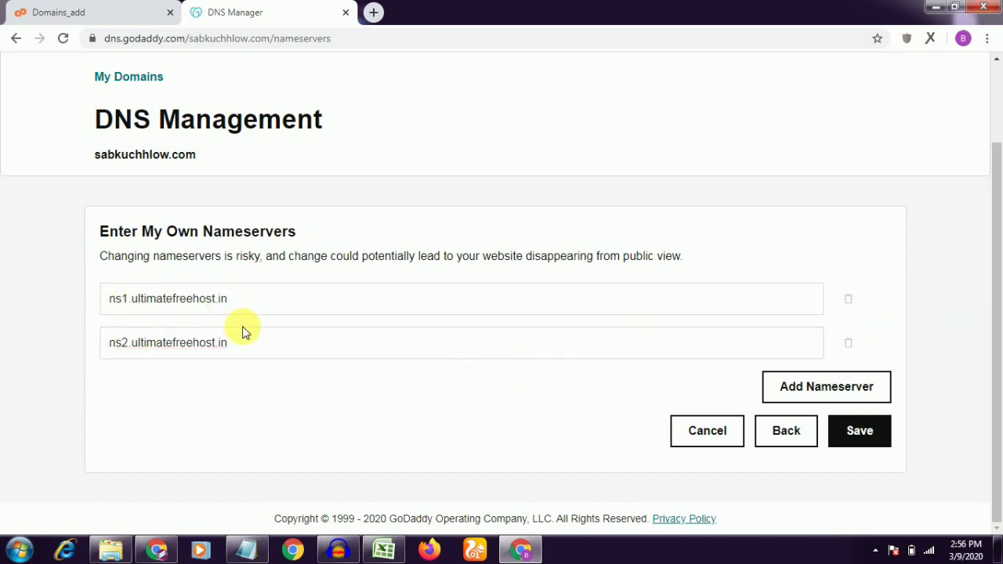
- Compare both nameservers with the hosting panel's list, save them in GoDaddy and check the domain's Nameservers section
{"action": "left_click", "coordinate": [116, 7]}
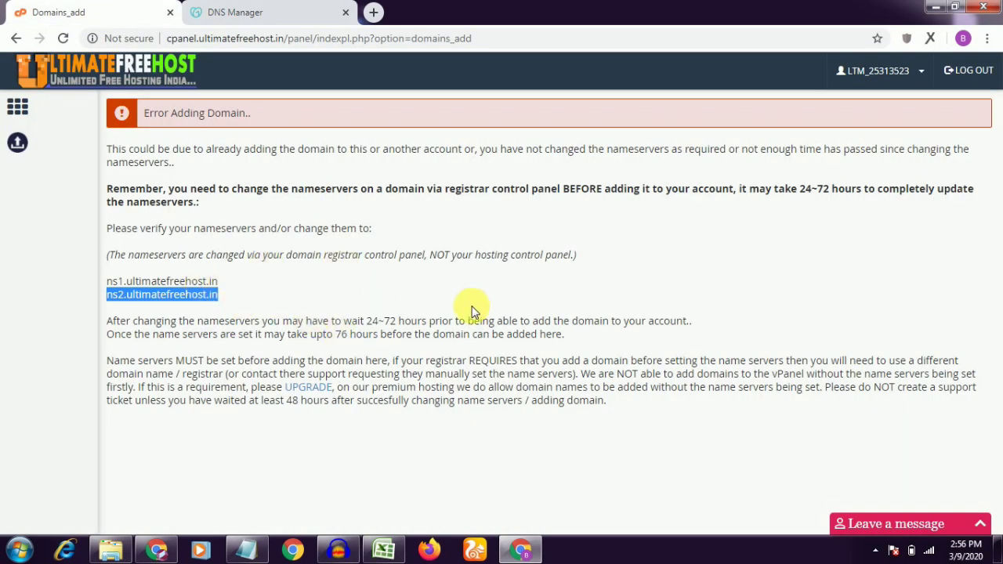
{"action": "left_click", "coordinate": [258, 8]}
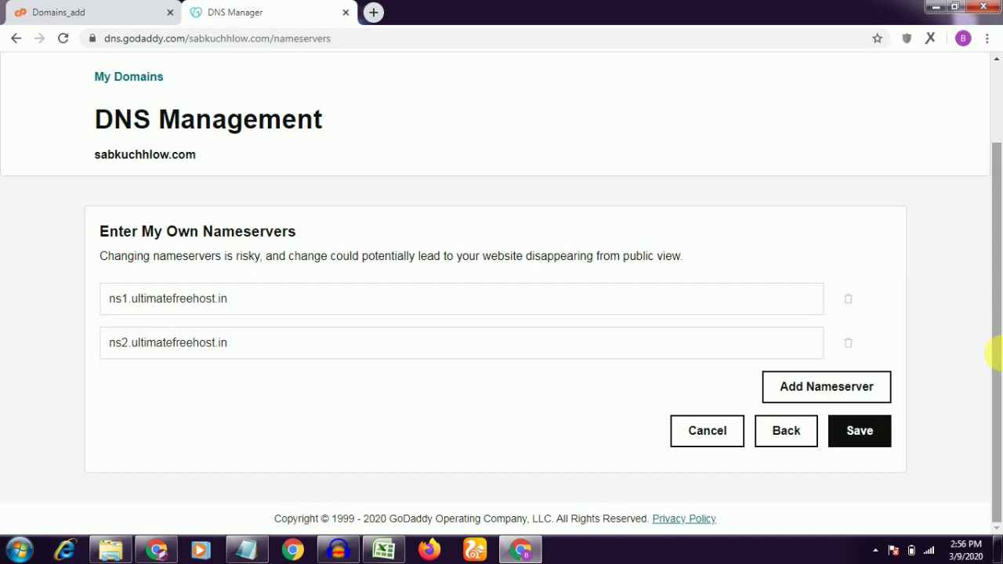
{"action": "left_click", "coordinate": [872, 443]}
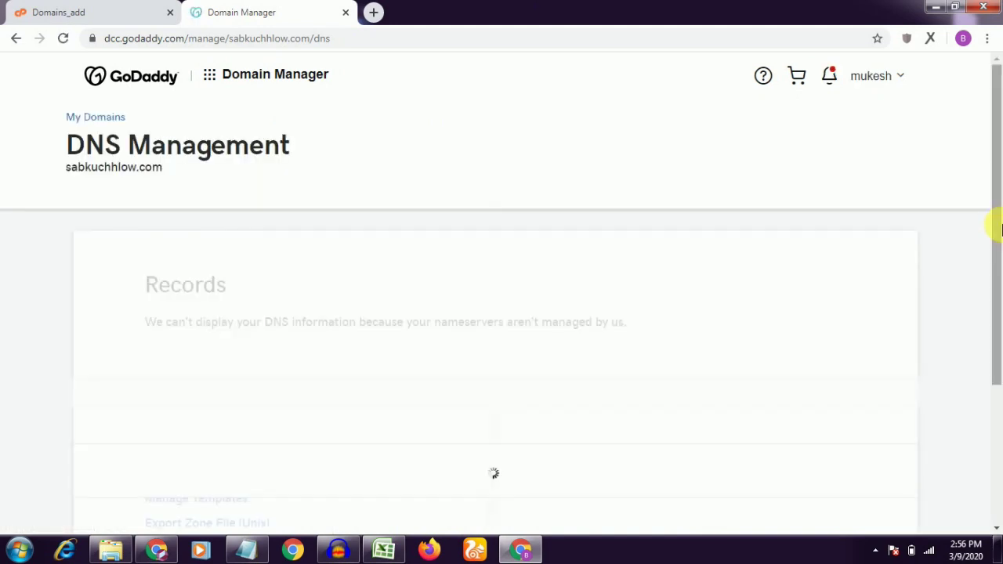
{"action": "left_click_drag", "start_coordinate": [997, 231], "coordinate": [997, 386]}
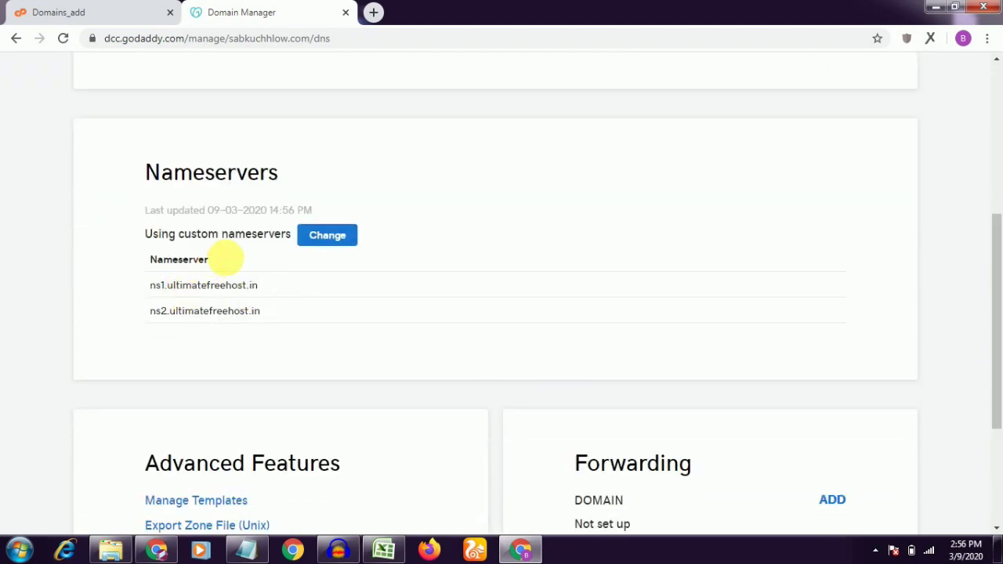
- Reload GoDaddy's DNS Management page and submit sabkuchhlow.com in the hosting panel's Create an Addon Domain form
{"action": "left_click", "coordinate": [54, 8]}
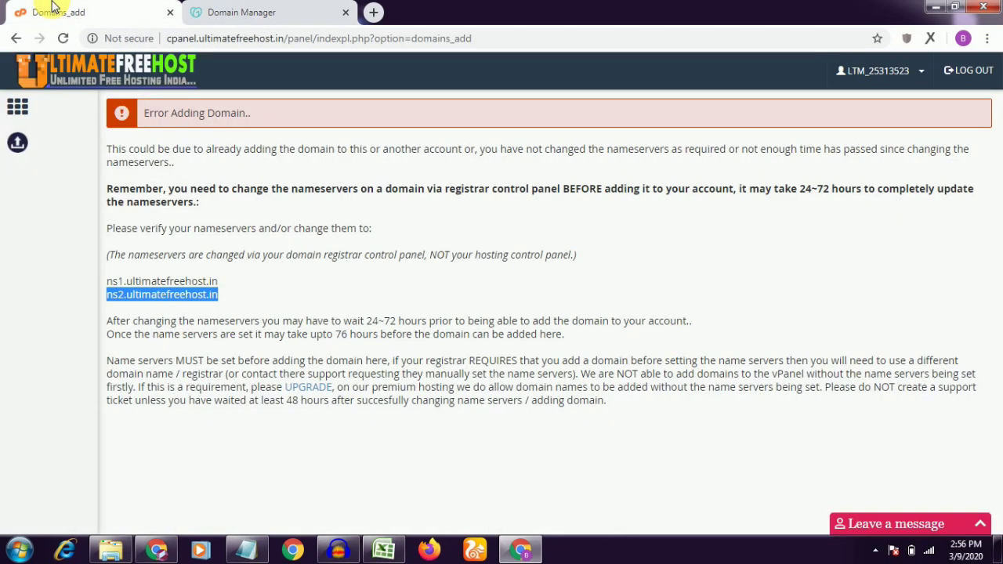
{"action": "left_click", "coordinate": [18, 41]}
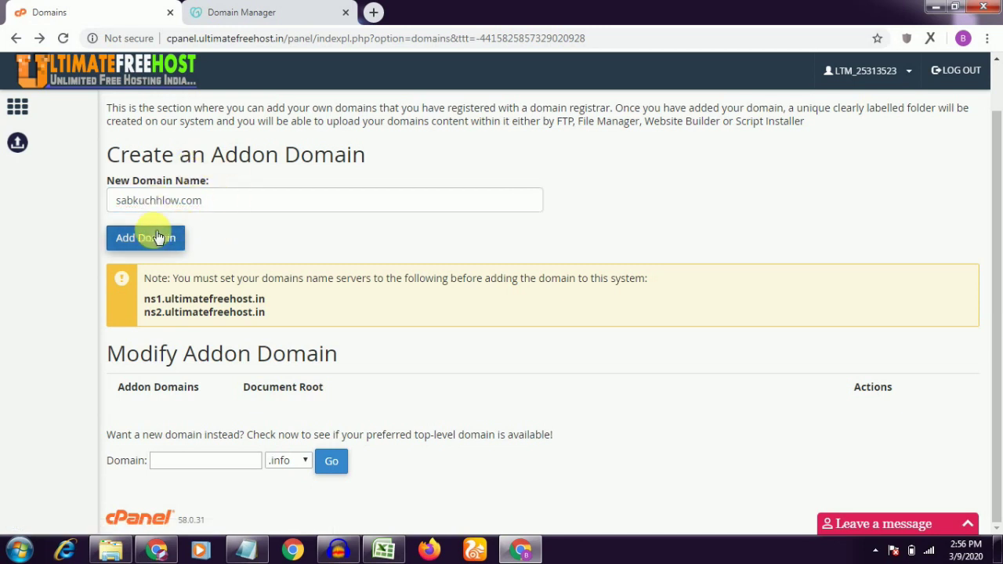
{"action": "left_click", "coordinate": [231, 12]}
{"action": "left_click", "coordinate": [64, 38]}
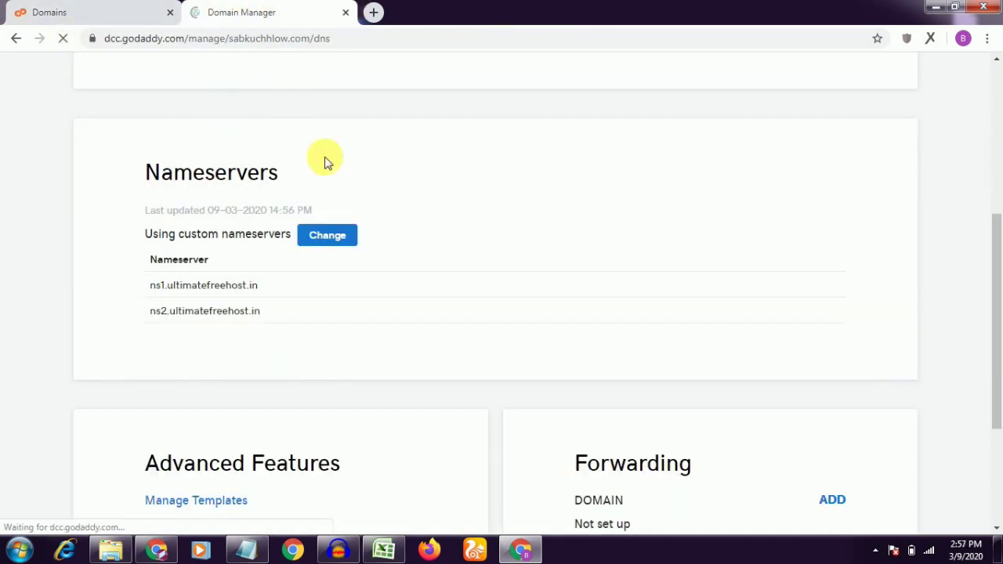
{"action": "left_click", "coordinate": [77, 8]}
{"action": "left_click", "coordinate": [247, 12]}
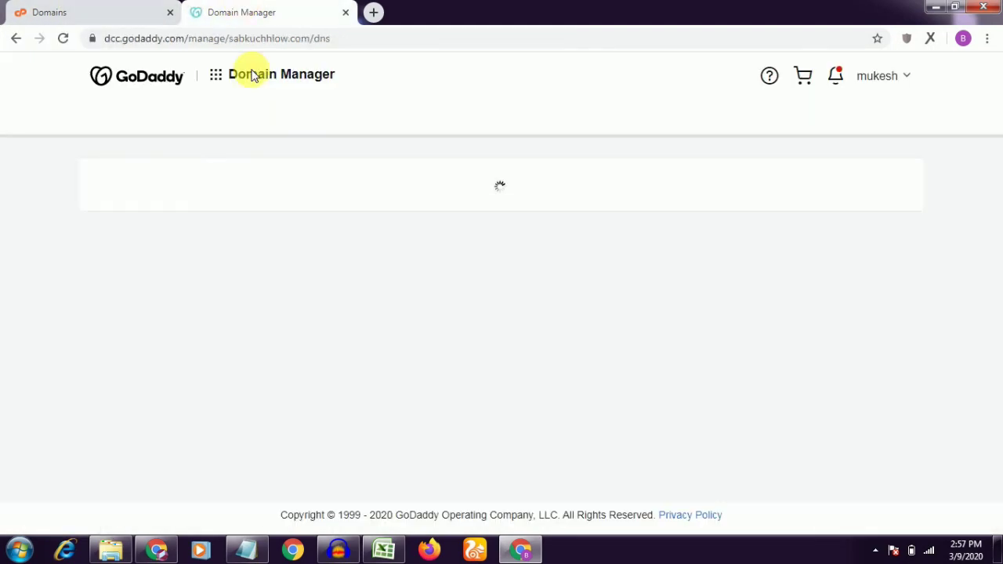
{"action": "left_click", "coordinate": [83, 8]}
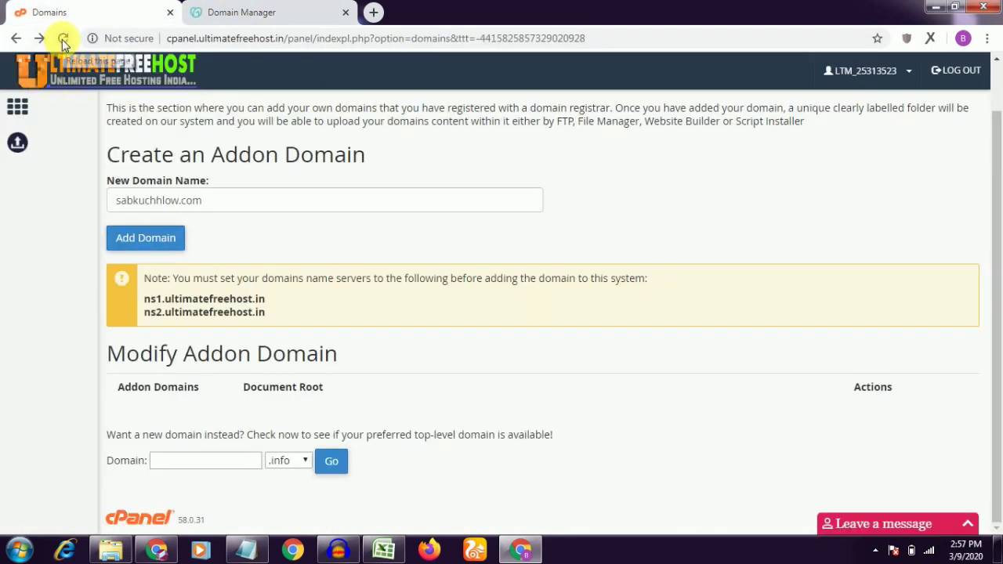
{"action": "left_click", "coordinate": [137, 238]}
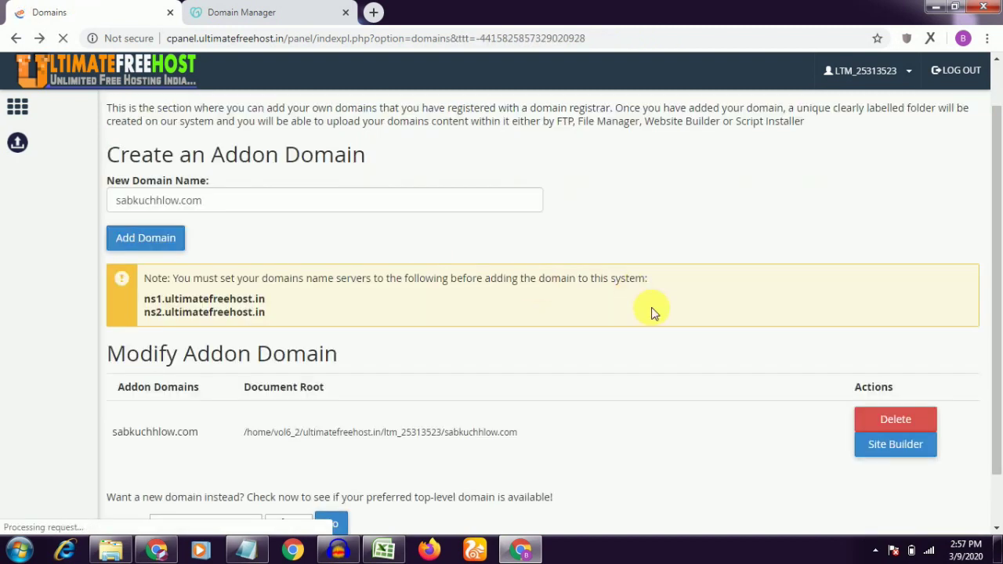
- Return to the hosting control panel's home page and open the Softaculous Apps Installer
{"action": "left_click", "coordinate": [29, 110]}
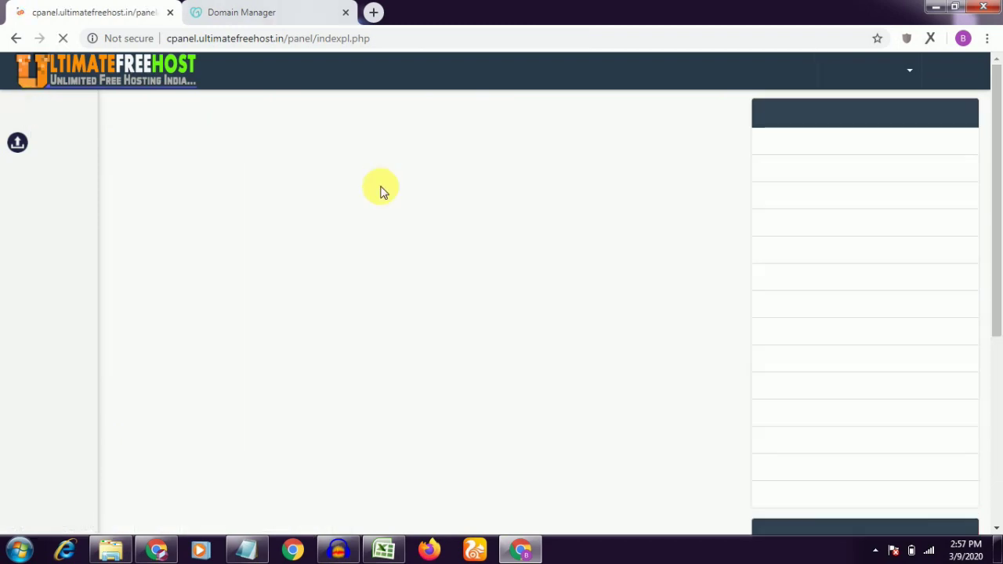
{"action": "left_click_drag", "start_coordinate": [997, 207], "coordinate": [1000, 467]}
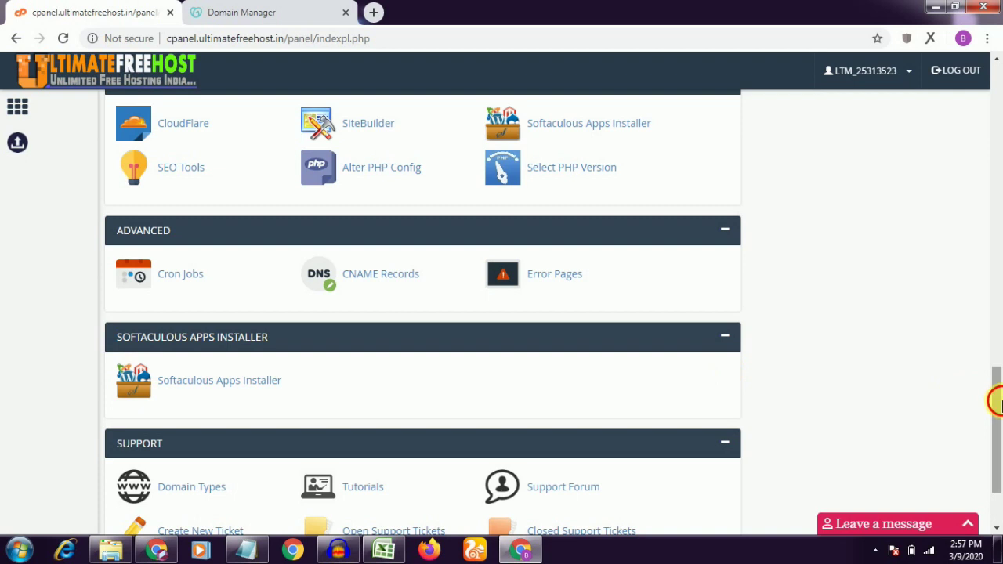
{"action": "left_click_drag", "start_coordinate": [994, 403], "coordinate": [996, 414]}
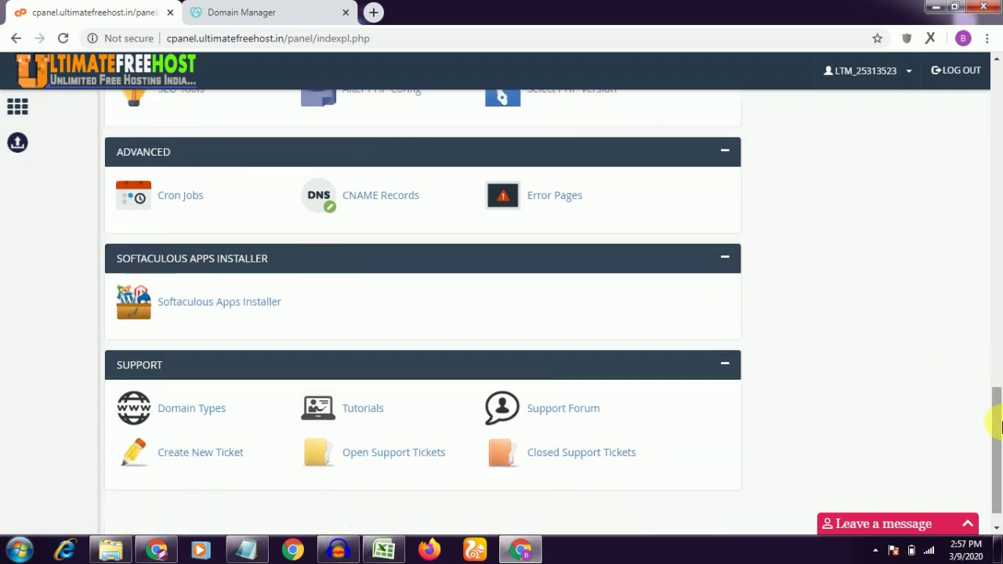
{"action": "left_click", "coordinate": [179, 309]}
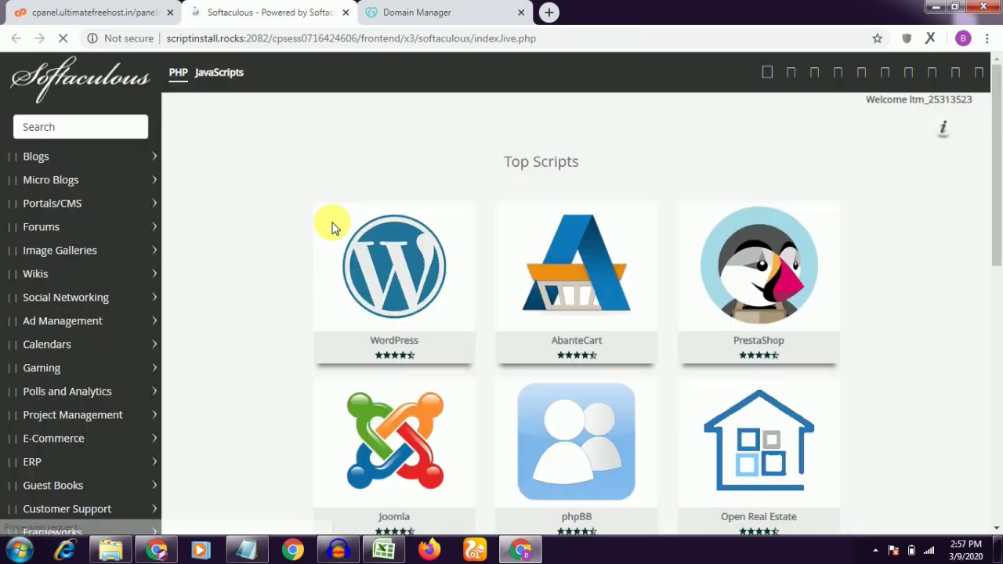
- Open the WordPress demo in a new tab and the WordPress installation form from Softaculous's Top Scripts
{"action": "left_click_drag", "start_coordinate": [1001, 235], "coordinate": [1000, 266]}
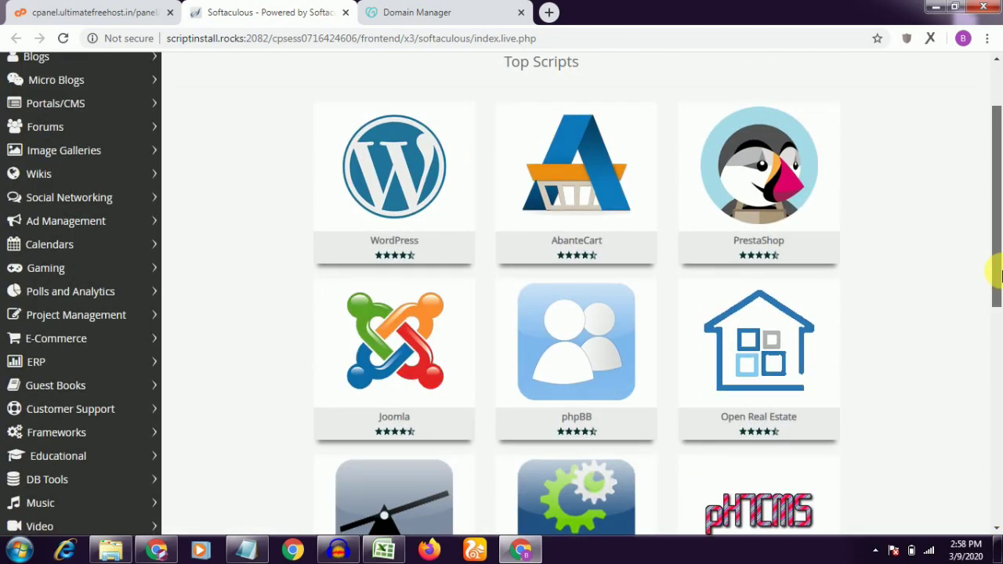
{"action": "mouse_move", "coordinate": [337, 235]}
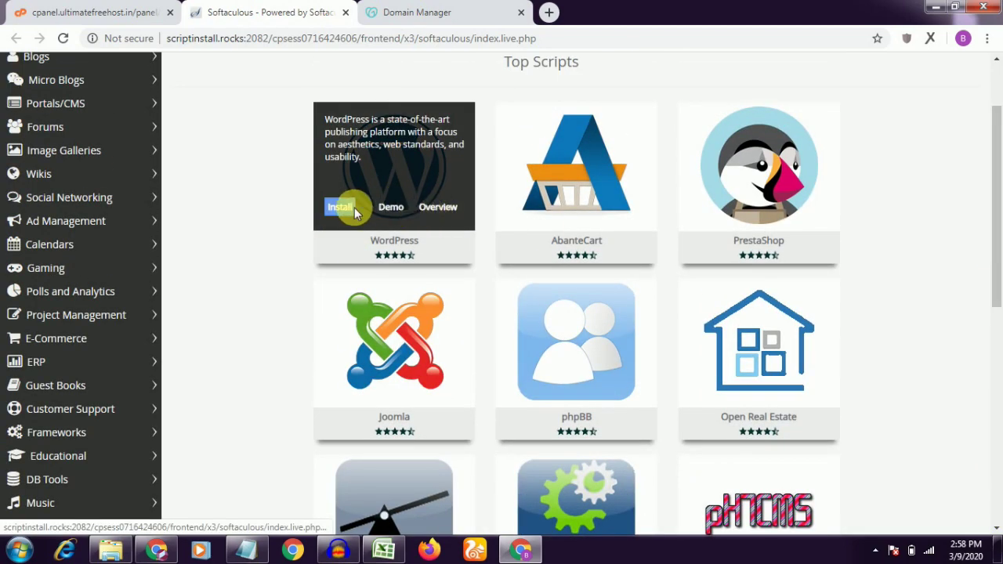
{"action": "left_click", "coordinate": [391, 208]}
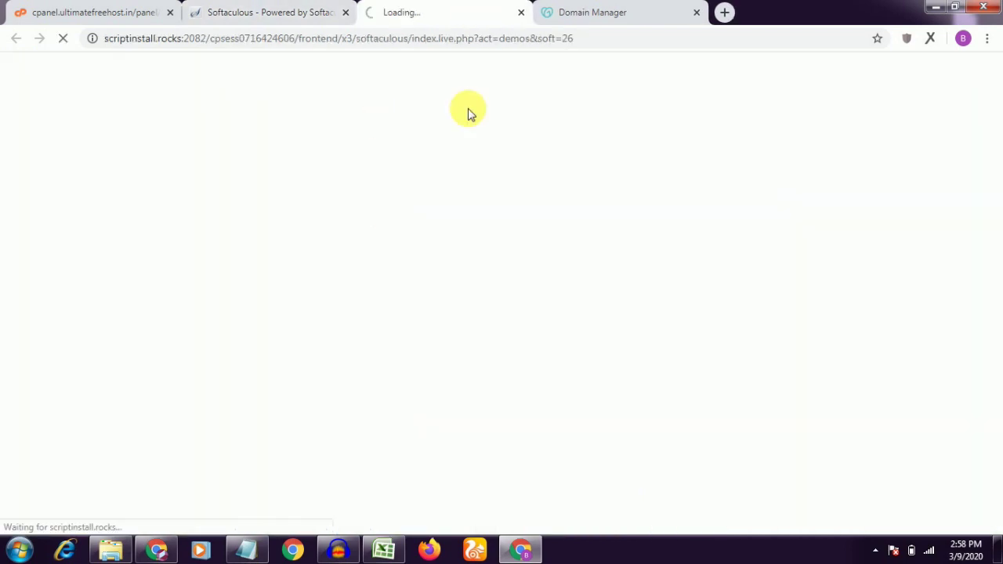
{"action": "left_click", "coordinate": [244, 12]}
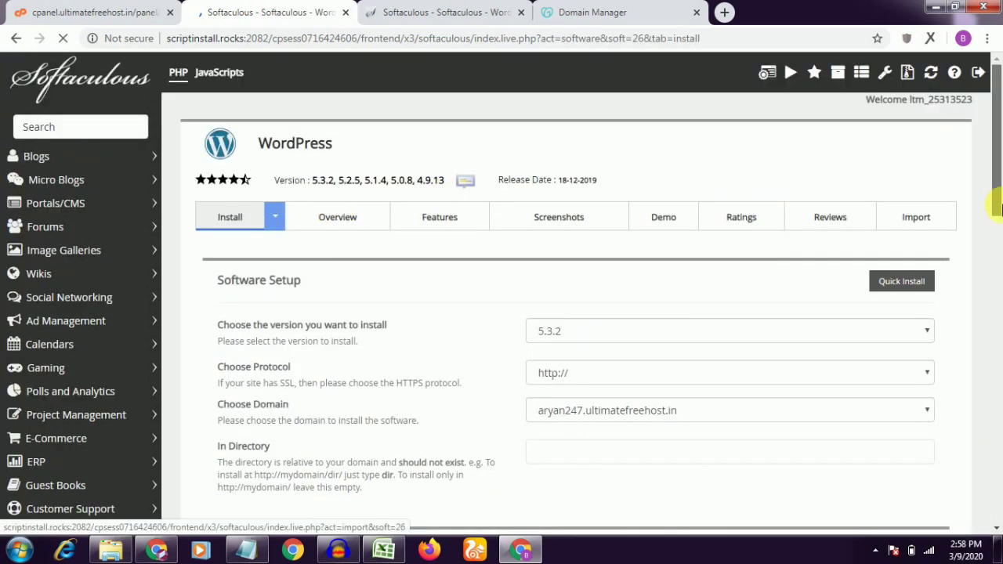
- Look through the WordPress installation form from Software Setup down to the theme selection
{"action": "scroll", "coordinate": [999, 241], "scroll_direction": "down", "scroll_amount": 2}
{"action": "scroll", "coordinate": [999, 241], "scroll_direction": "down", "scroll_amount": 7}
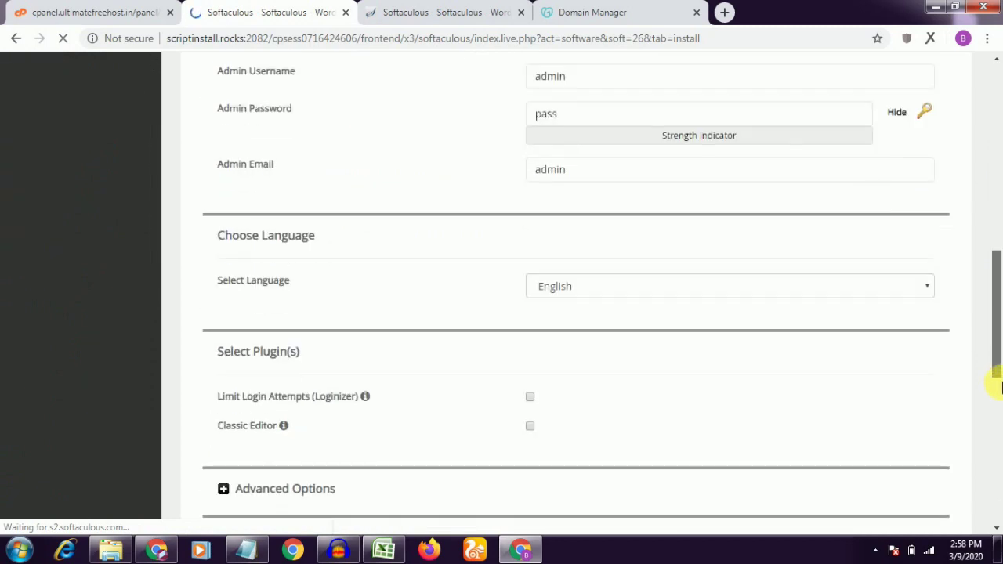
{"action": "scroll", "coordinate": [1000, 424], "scroll_direction": "down", "scroll_amount": 4}
{"action": "scroll", "coordinate": [1000, 474], "scroll_direction": "down", "scroll_amount": 3}
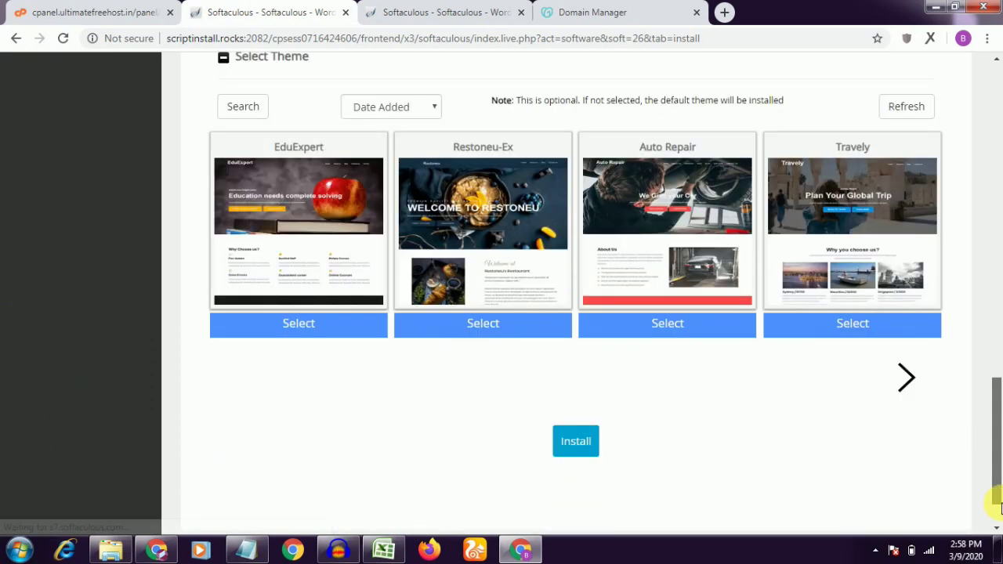
{"action": "left_click_drag", "start_coordinate": [996, 452], "coordinate": [1001, 165]}
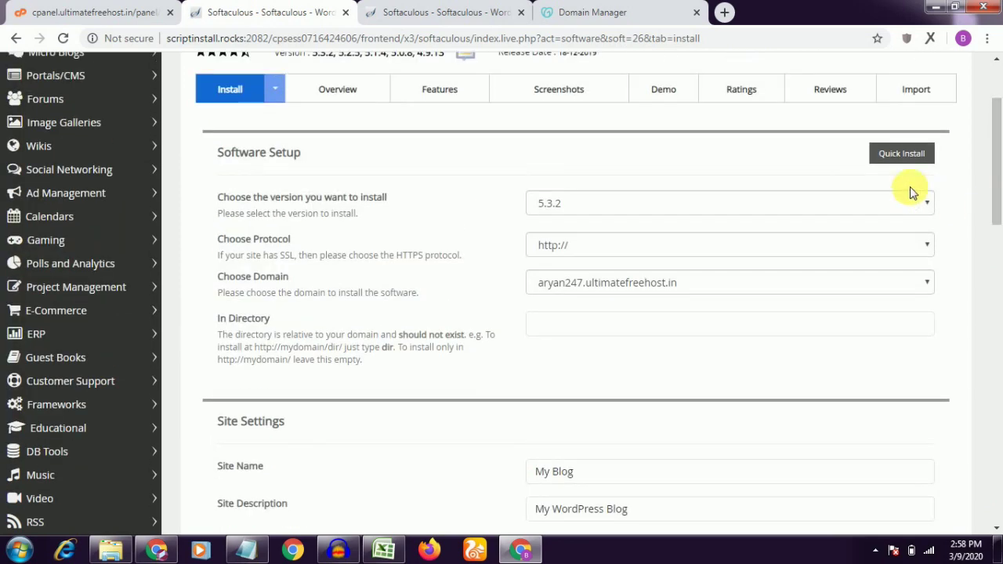
{"action": "scroll", "coordinate": [996, 157], "scroll_direction": "up", "scroll_amount": 1}
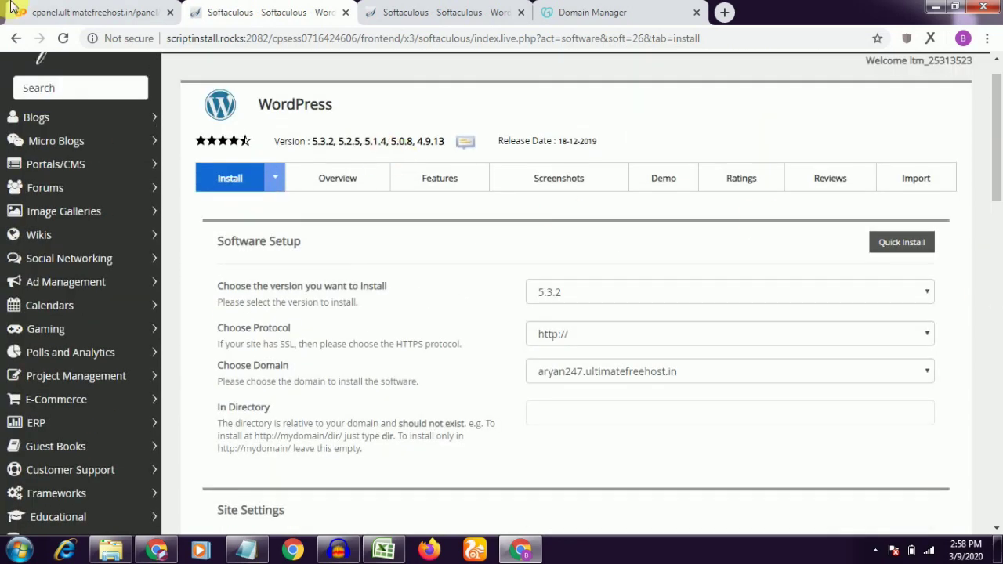
- Look over the hosting panel's sections and view the WordPress demo site's page down to its footer
{"action": "left_click", "coordinate": [13, 10]}
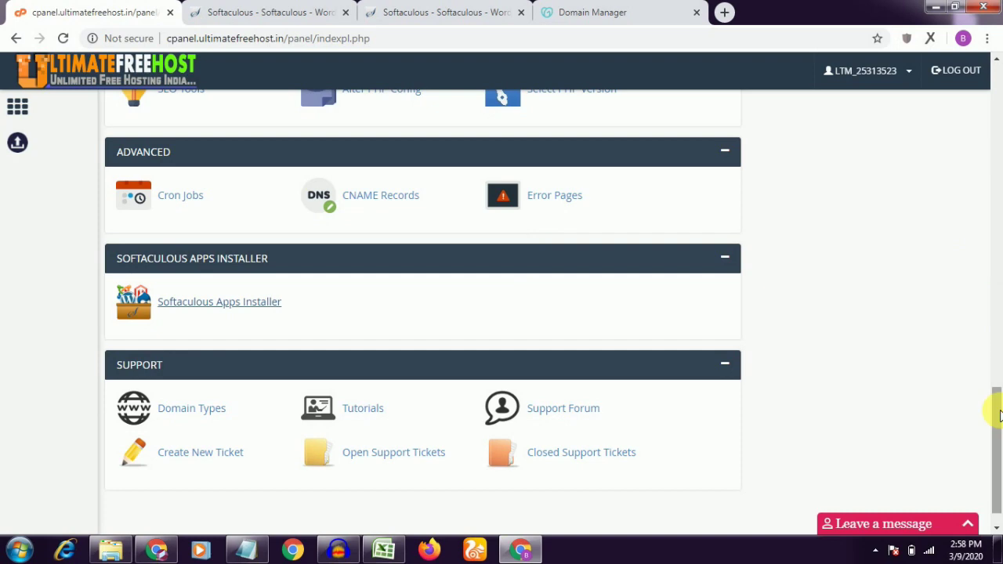
{"action": "left_click_drag", "start_coordinate": [999, 416], "coordinate": [998, 263]}
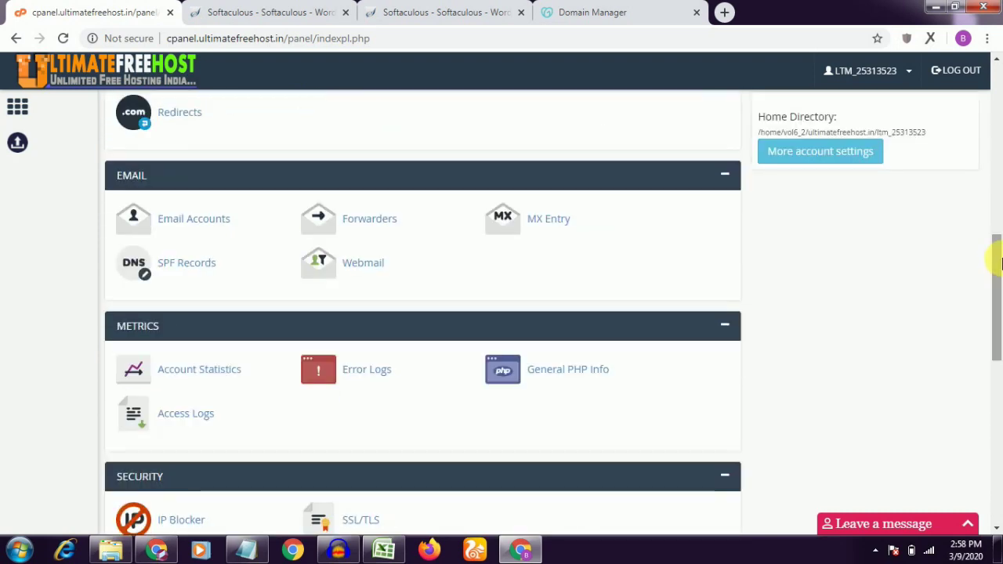
{"action": "left_click", "coordinate": [268, 17]}
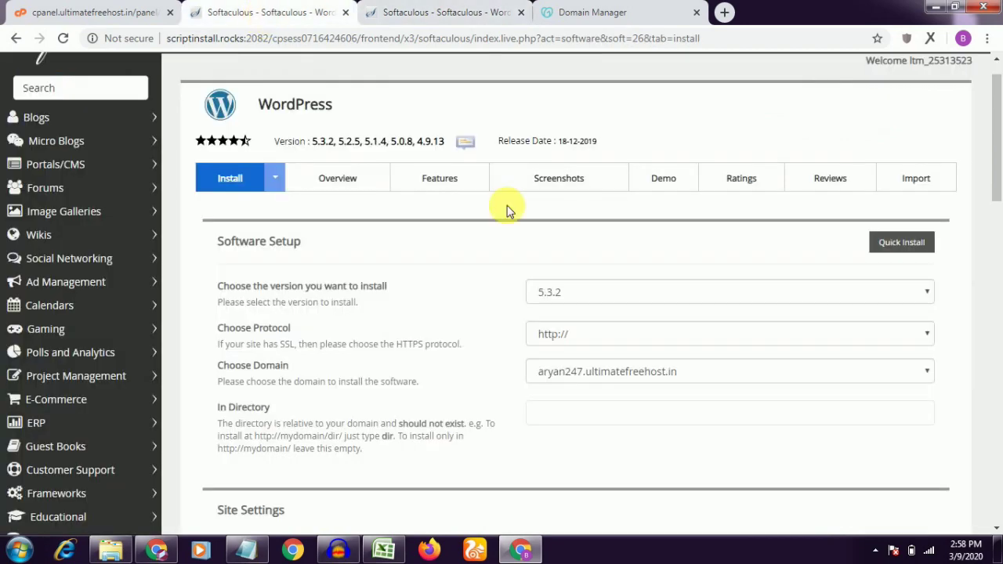
{"action": "left_click", "coordinate": [434, 8]}
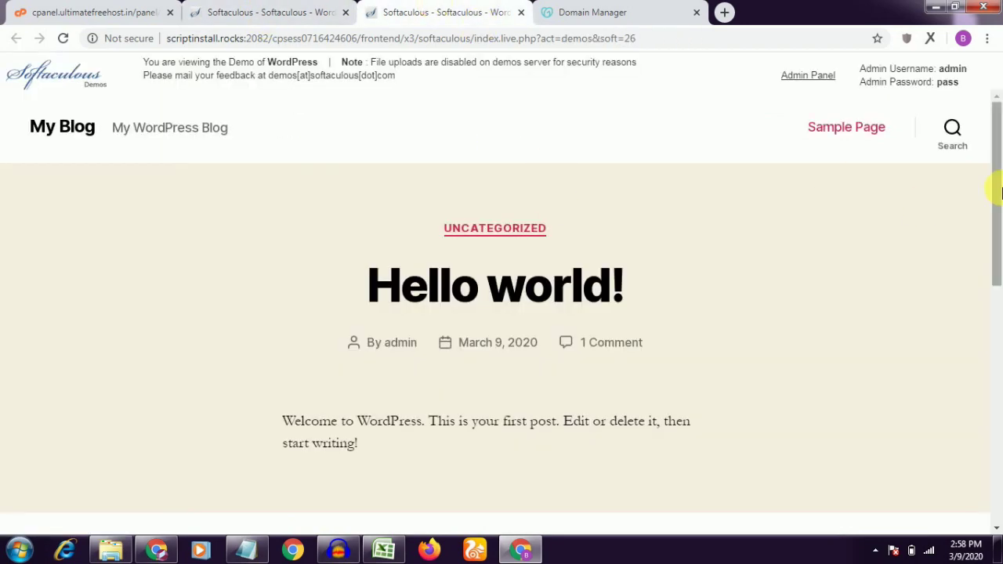
{"action": "scroll", "coordinate": [998, 329], "scroll_direction": "down", "scroll_amount": 8}
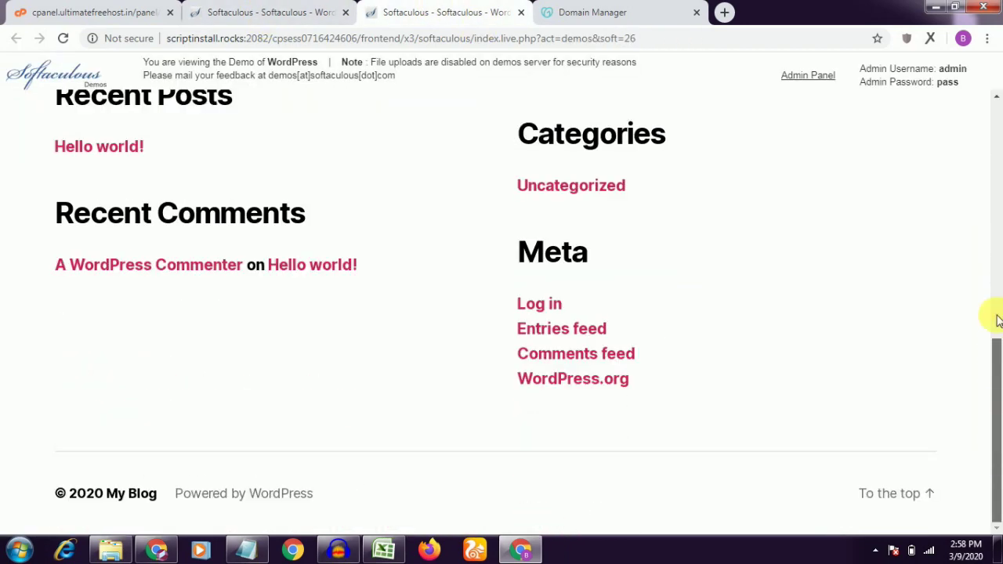
{"action": "scroll", "coordinate": [998, 321], "scroll_direction": "up", "scroll_amount": 10}
- Return to the WordPress installation form and review its settings once more
{"action": "left_click", "coordinate": [269, 10]}
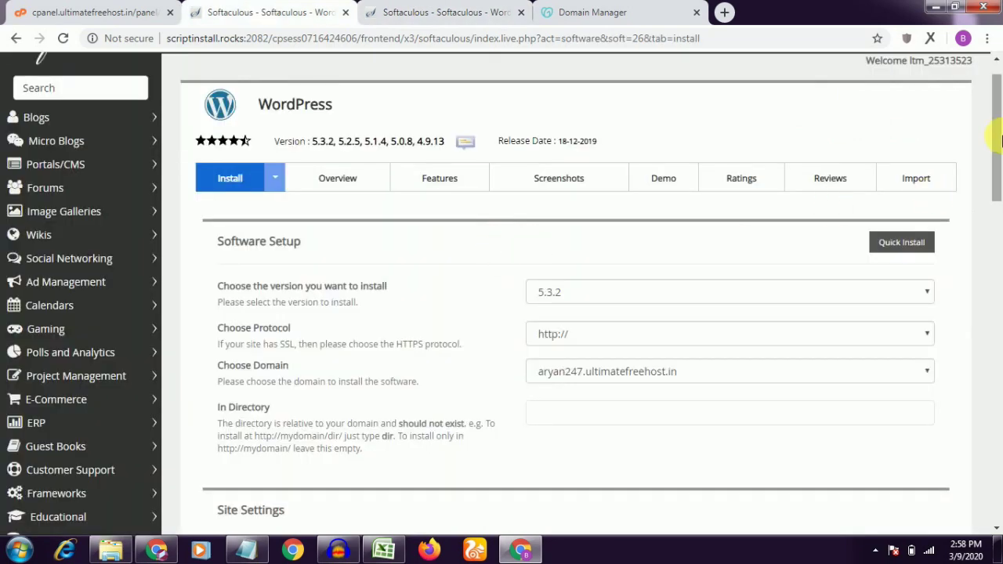
{"action": "scroll", "coordinate": [998, 353], "scroll_direction": "down", "scroll_amount": 8}
{"action": "scroll", "coordinate": [998, 392], "scroll_direction": "down", "scroll_amount": 4}
{"action": "left_click_drag", "start_coordinate": [985, 403], "coordinate": [998, 125]}
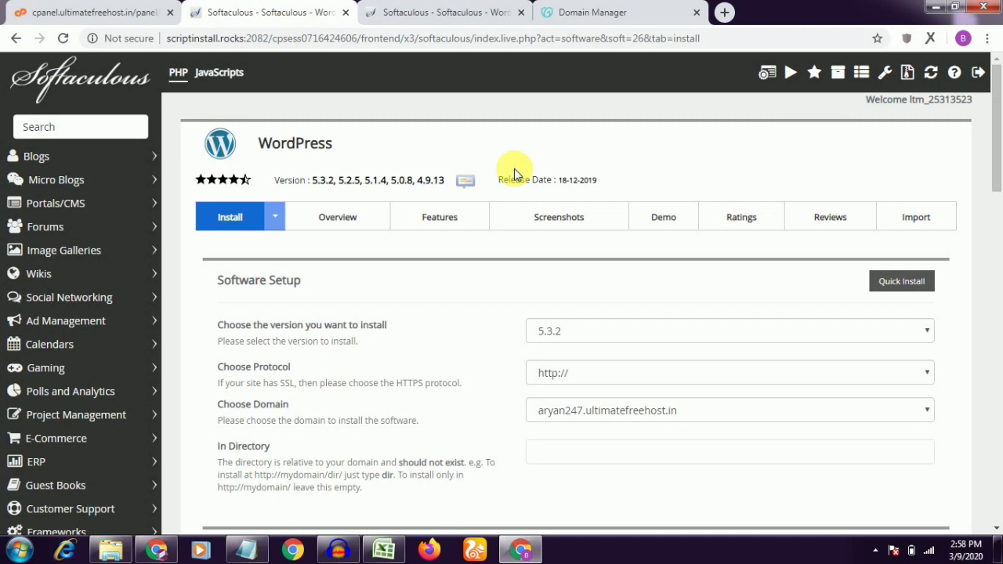
- Check the hosting panel's Domains section and the nameservers set for sabkuchhlow.com in GoDaddy
{"action": "left_click", "coordinate": [100, 7]}
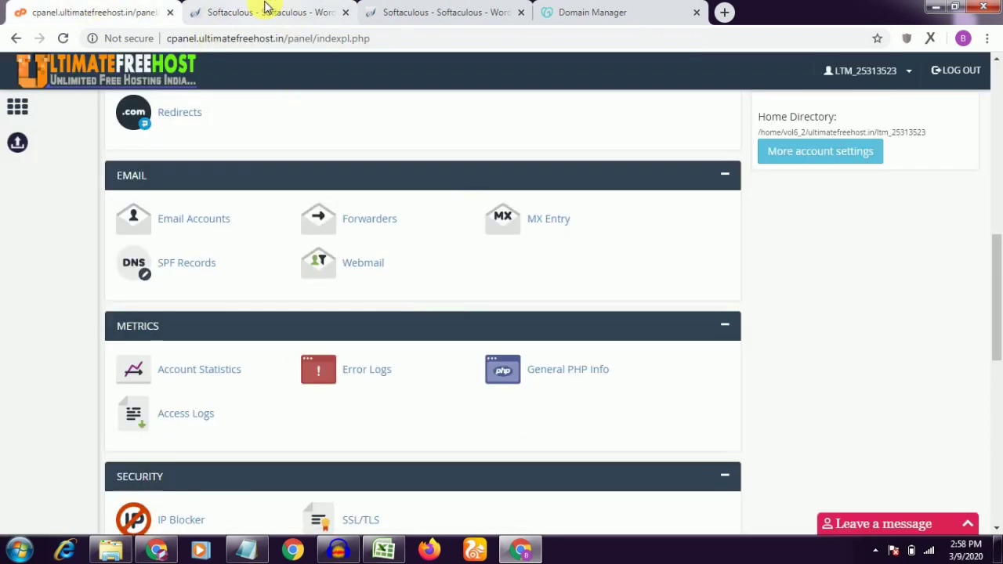
{"action": "left_click_drag", "start_coordinate": [997, 290], "coordinate": [1000, 255]}
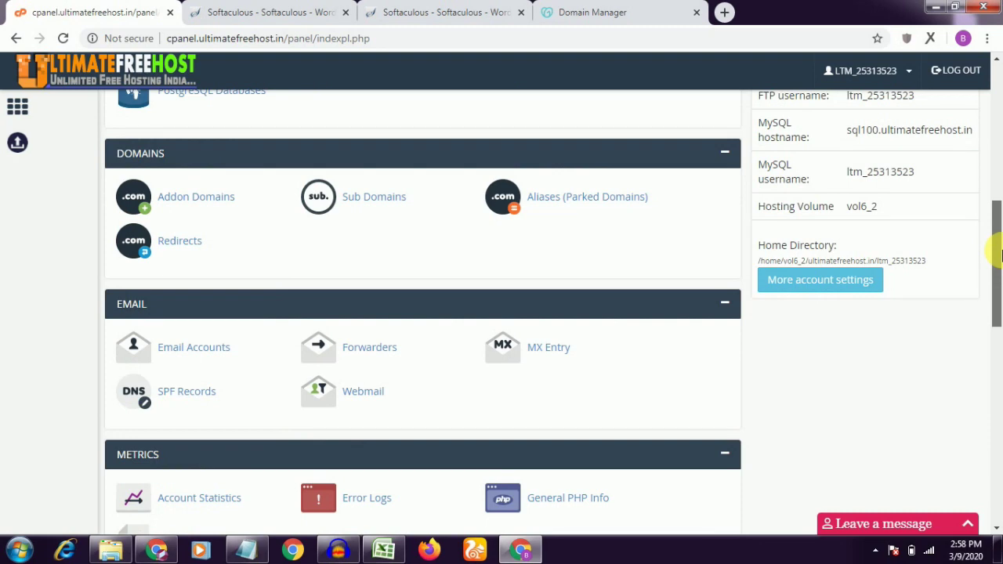
{"action": "left_click_drag", "start_coordinate": [1000, 255], "coordinate": [1000, 211]}
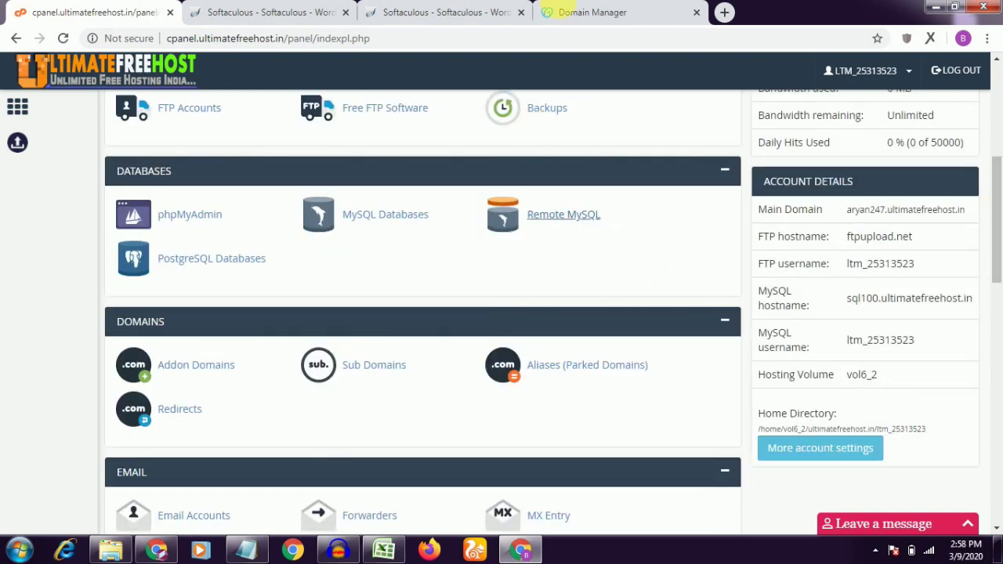
{"action": "left_click", "coordinate": [569, 11]}
{"action": "left_click_drag", "start_coordinate": [996, 249], "coordinate": [1001, 403]}
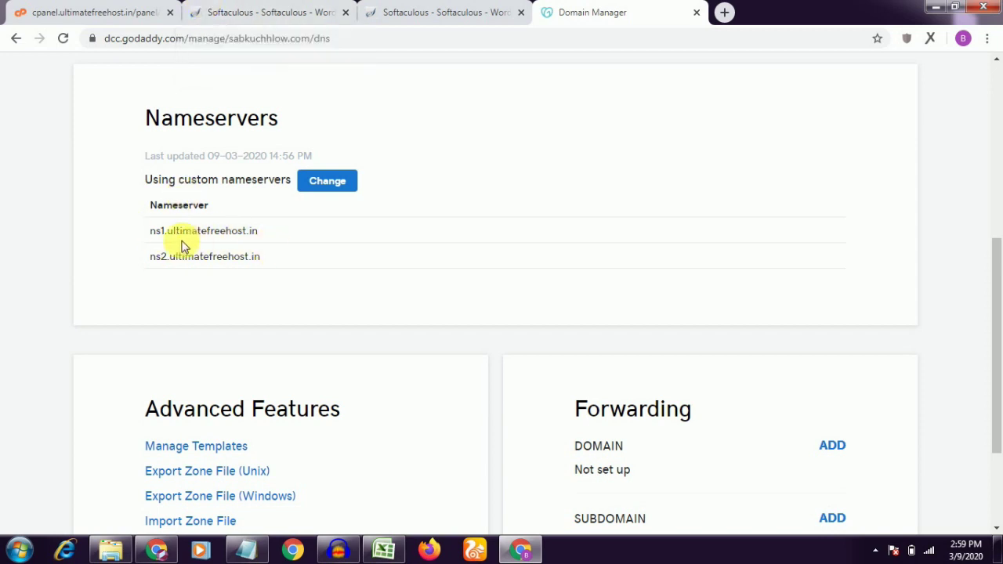
- Return to the hosting panel and review its plan statistics, account details and tool sections
{"action": "left_click", "coordinate": [87, 11]}
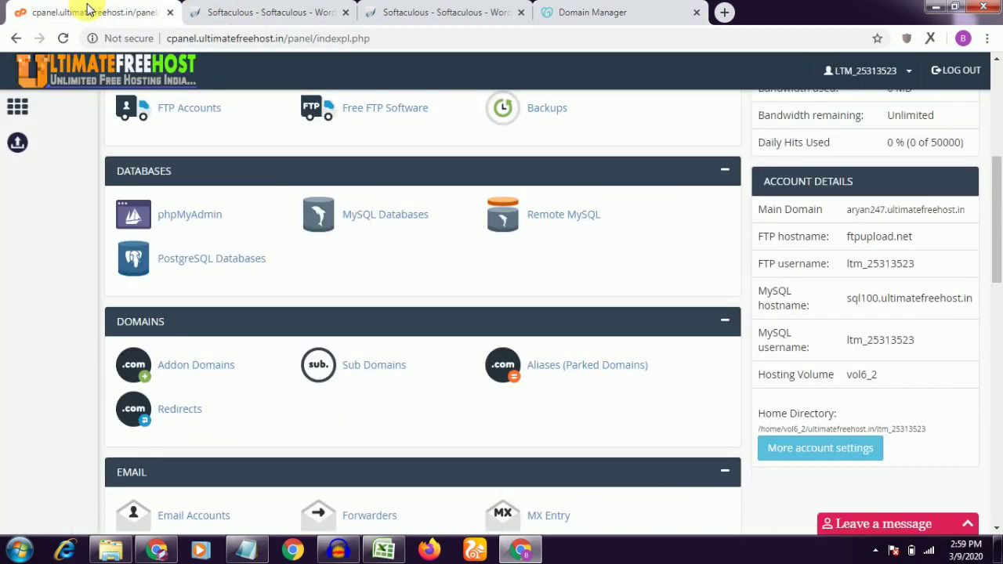
{"action": "left_click_drag", "start_coordinate": [997, 239], "coordinate": [1000, 94]}
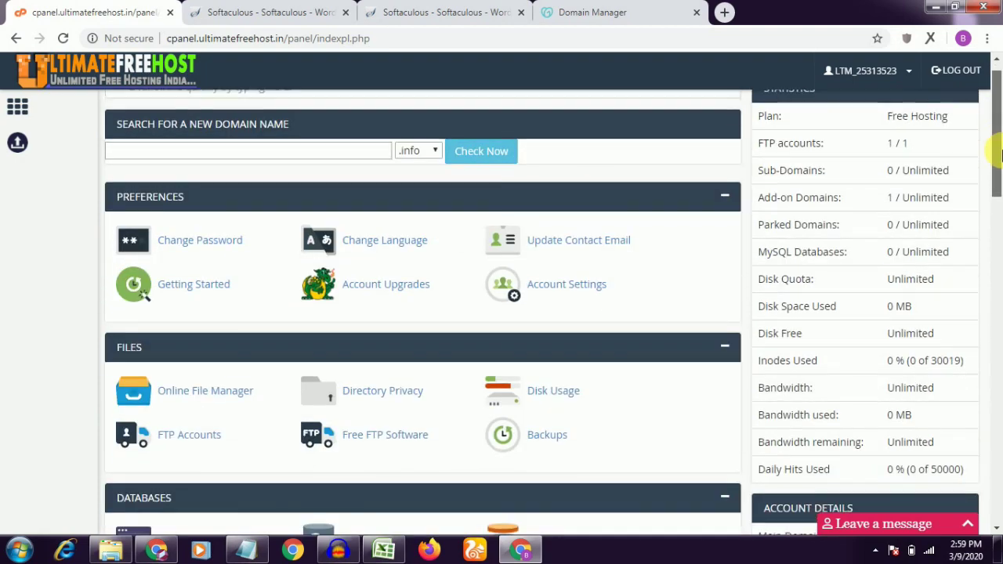
{"action": "scroll", "coordinate": [1000, 184], "scroll_direction": "down", "scroll_amount": 1}
{"action": "left_click_drag", "start_coordinate": [999, 184], "coordinate": [1000, 276]}
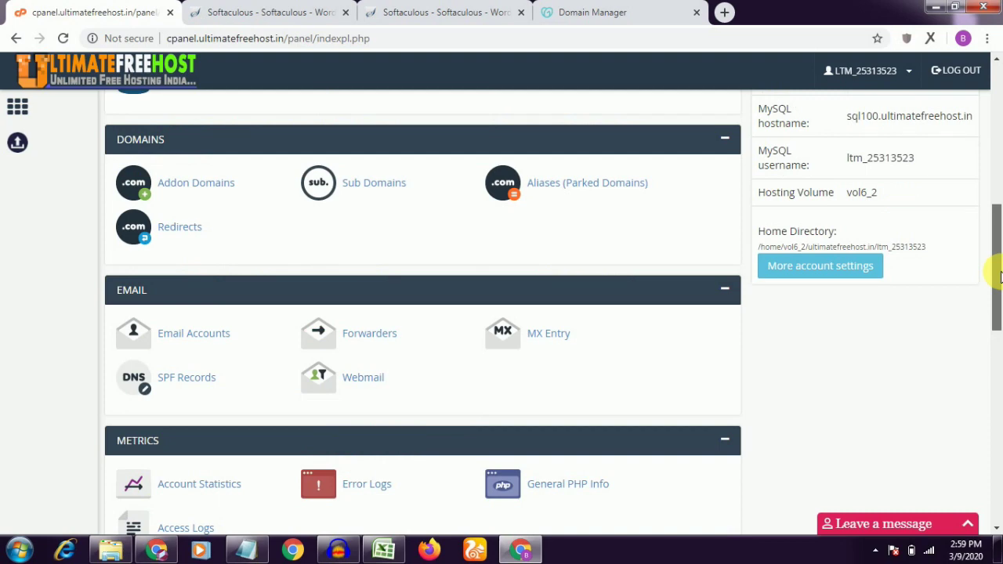
{"action": "left_click_drag", "start_coordinate": [1000, 275], "coordinate": [1000, 222]}
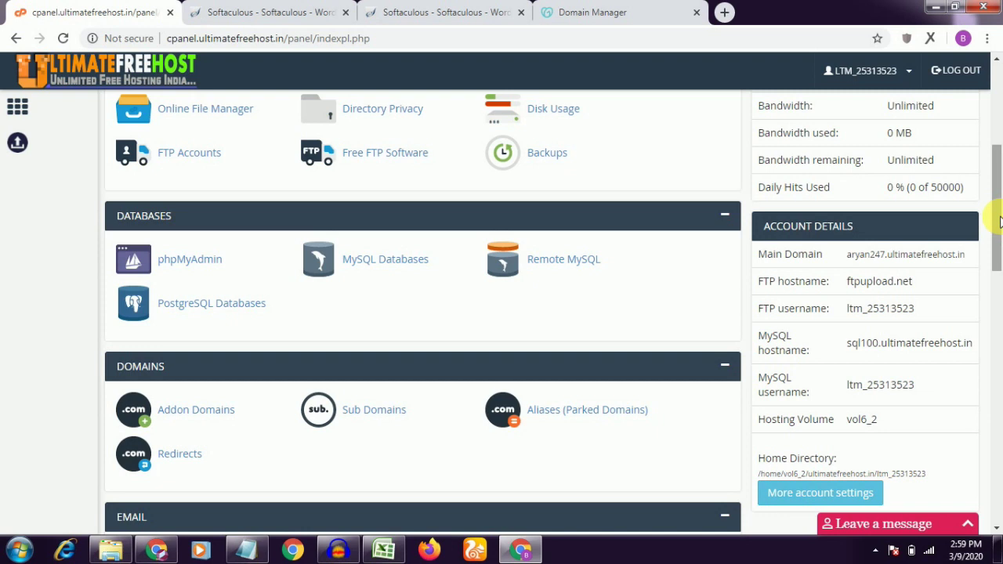